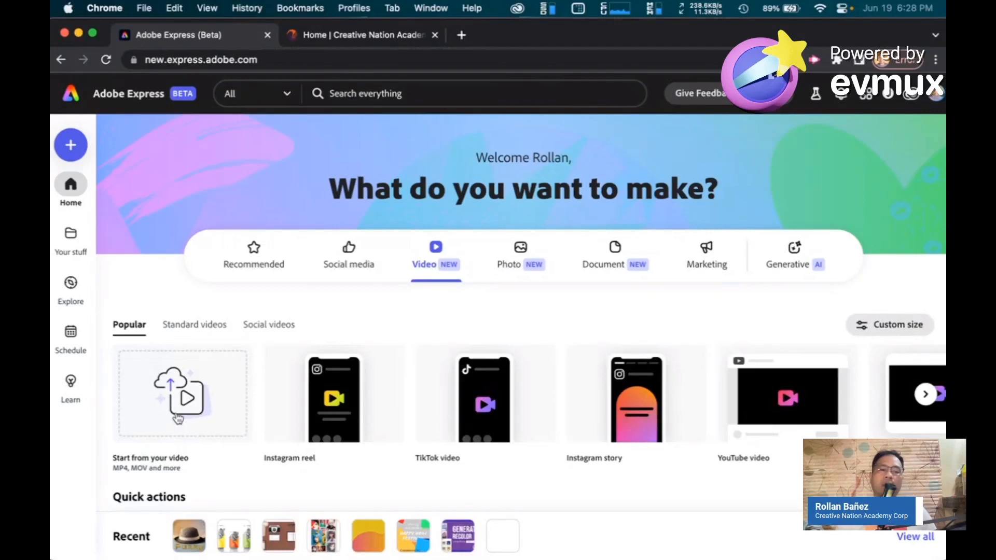
Start from a local video, uploading "Exporting Options in Adobe Character Animator.mp4" from the Movies folder
left_click(195, 399)
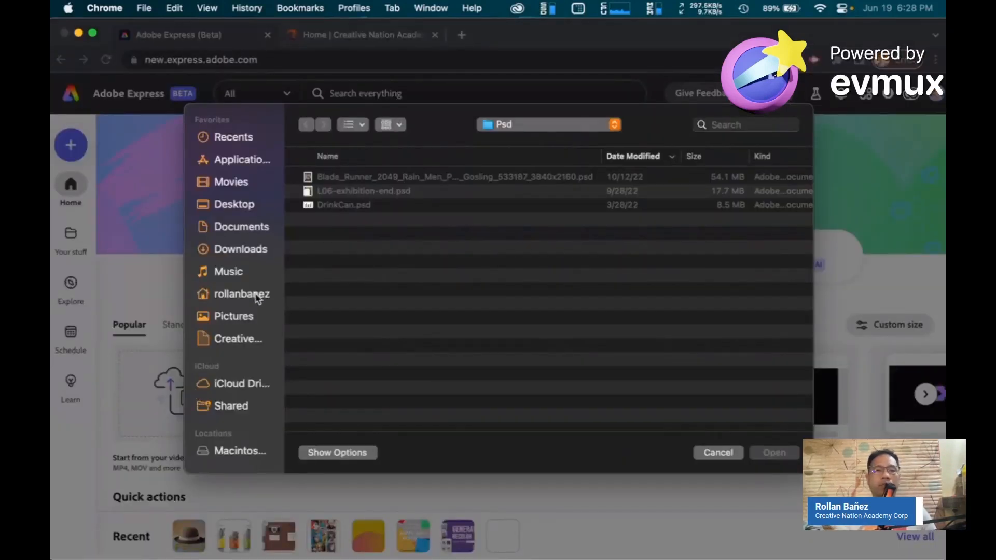
left_click(238, 186)
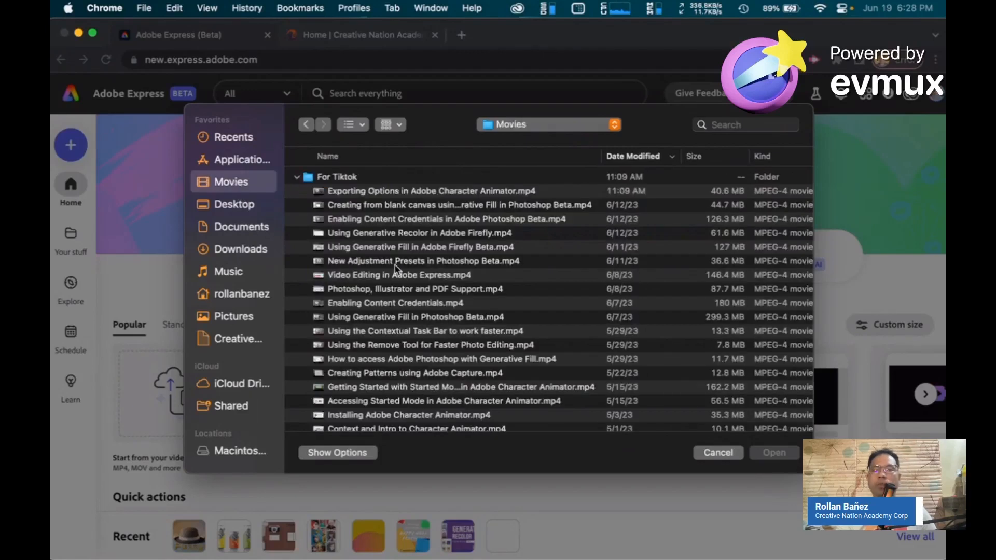
scroll(415, 285, "down", 1)
scroll(415, 285, "up", 1)
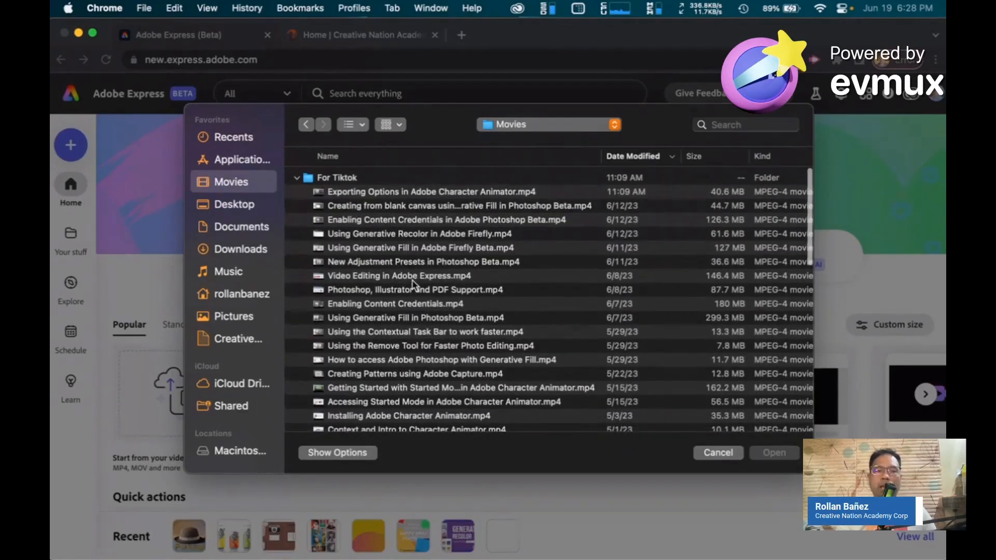
left_click(416, 193)
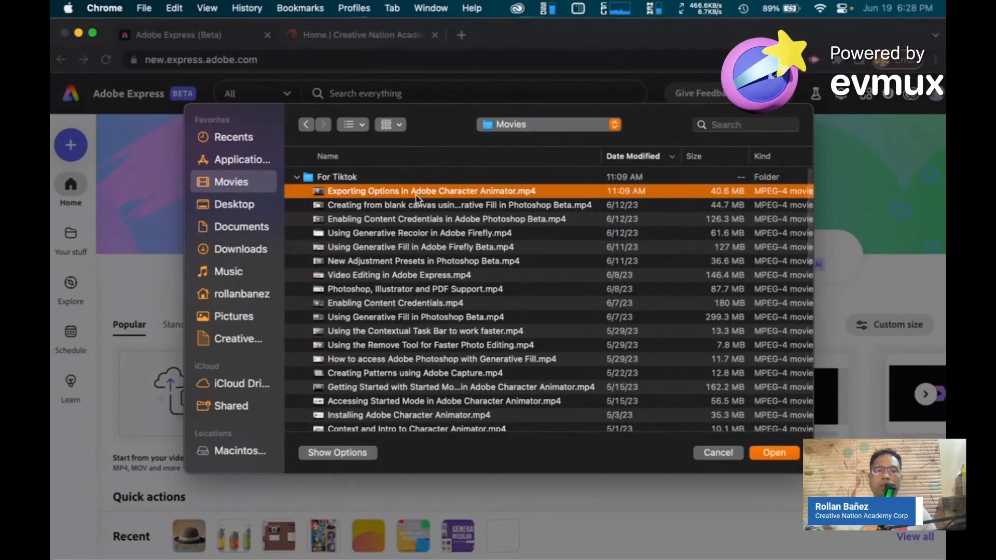
left_click(766, 455)
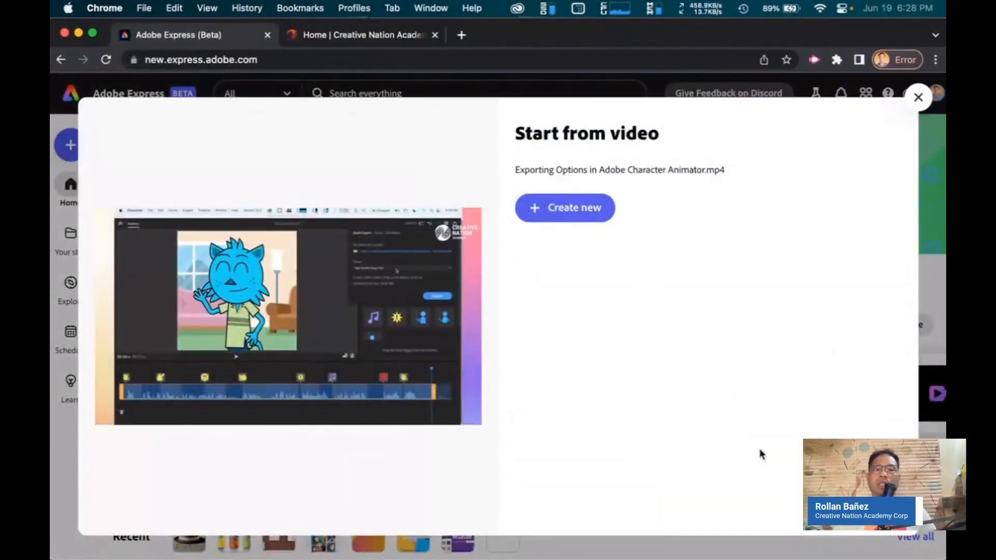
Create a new TikTok video project (1,080 x 1,920 px) from the uploaded video and make the clip fill the page
left_click(549, 215)
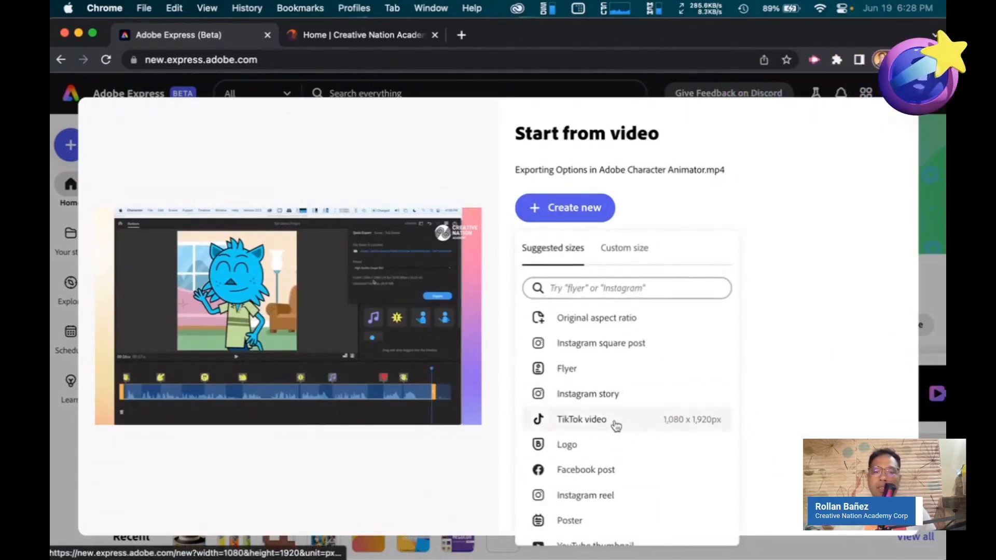
left_click(582, 419)
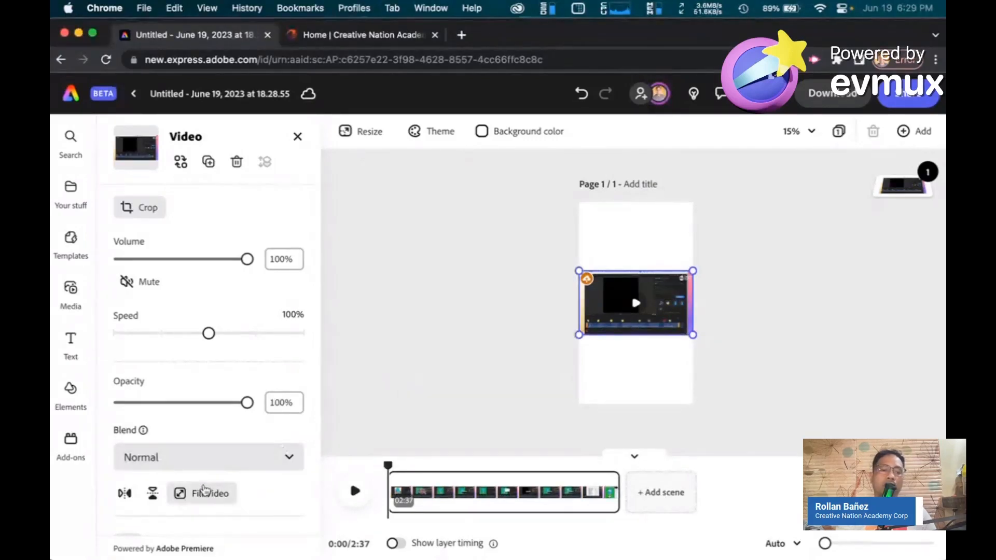
left_click(207, 492)
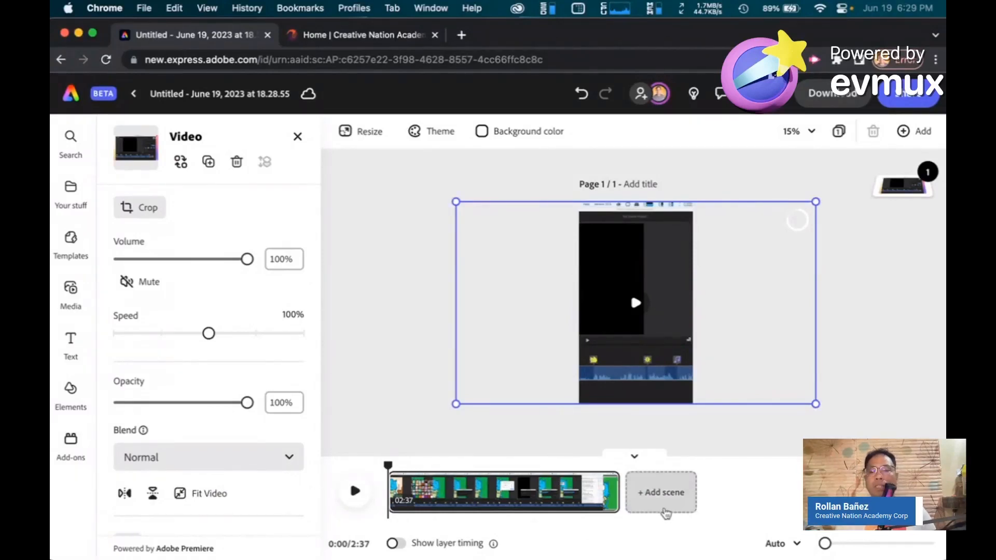
Add a blank second scene after the video and extend its duration to about 38.3 seconds
left_click(663, 497)
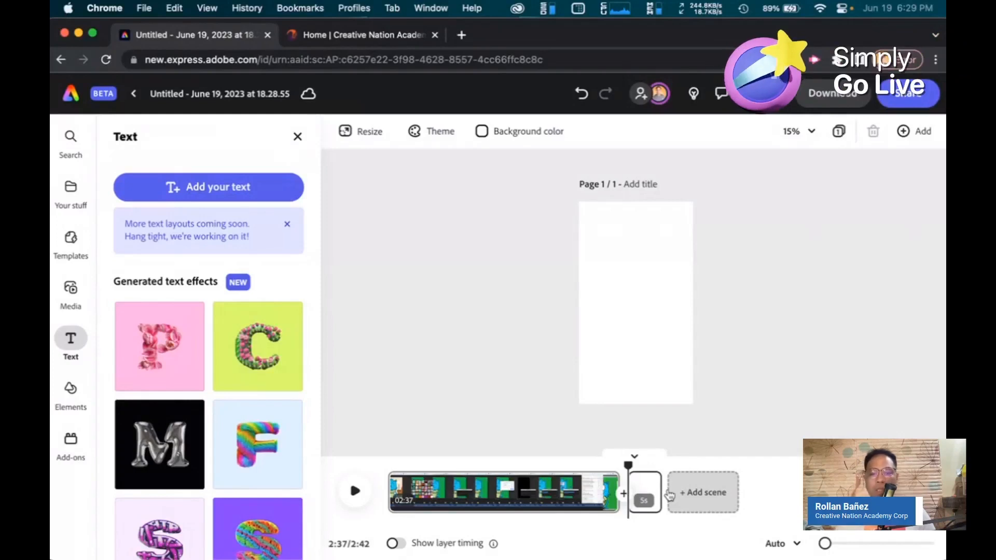
mouse_move(654, 492)
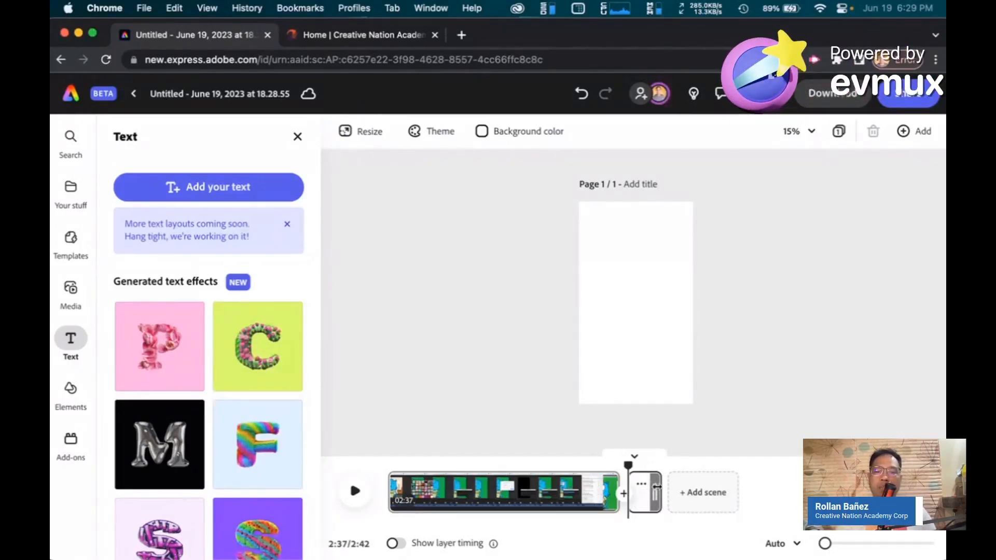
left_click_drag(656, 488, 686, 493)
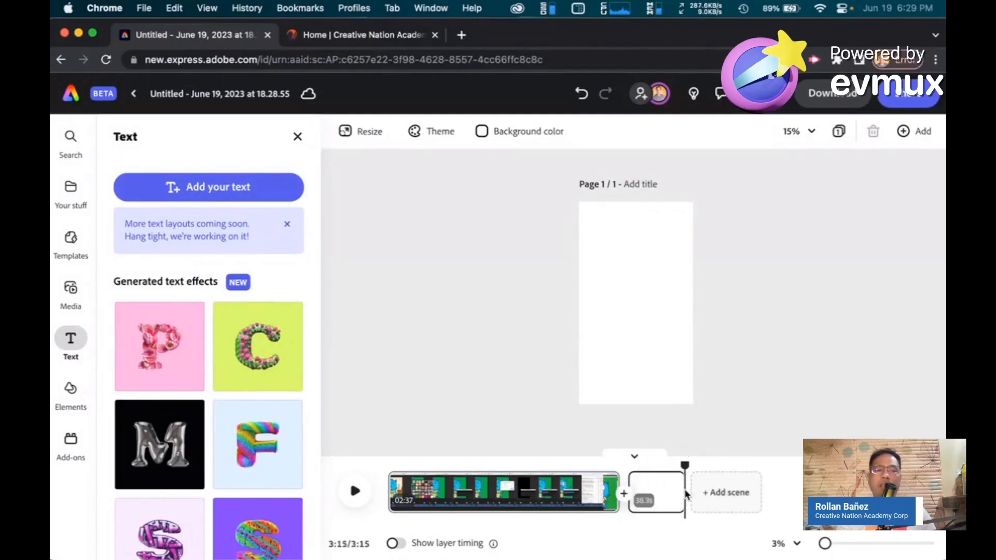
Search the stock videos for "running" and add the portrait clip of a woman running up wooden steps to the blank scene
left_click(71, 288)
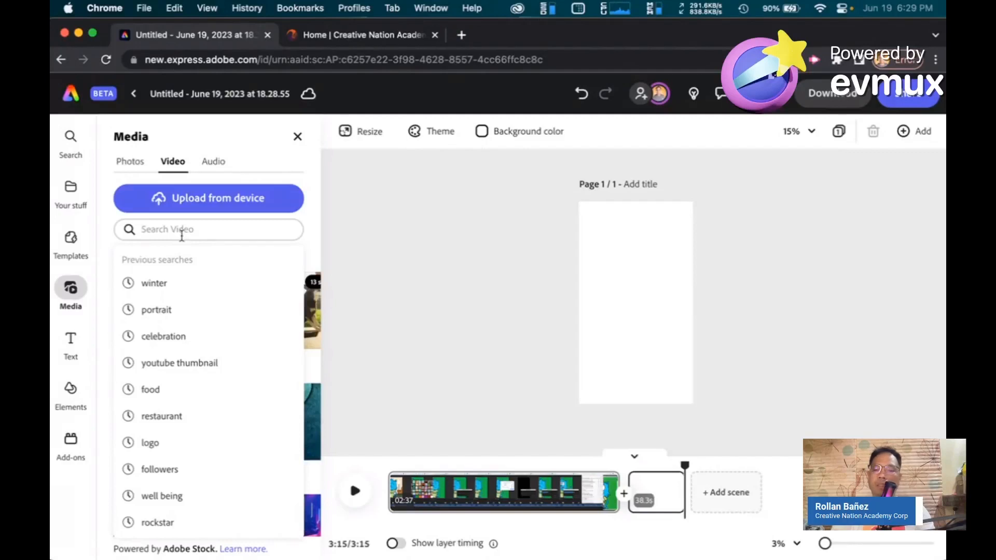
key("Escape")
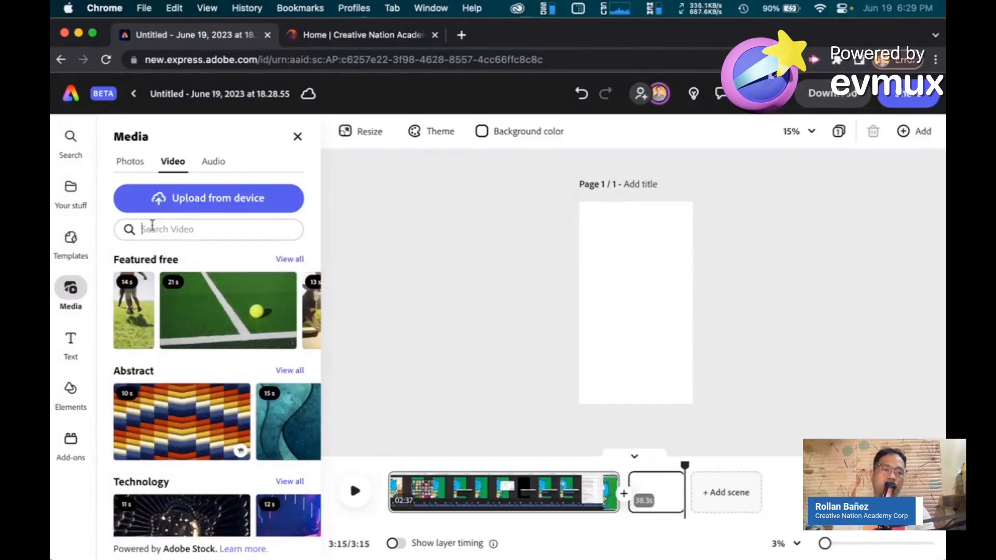
left_click(152, 224)
type("running")
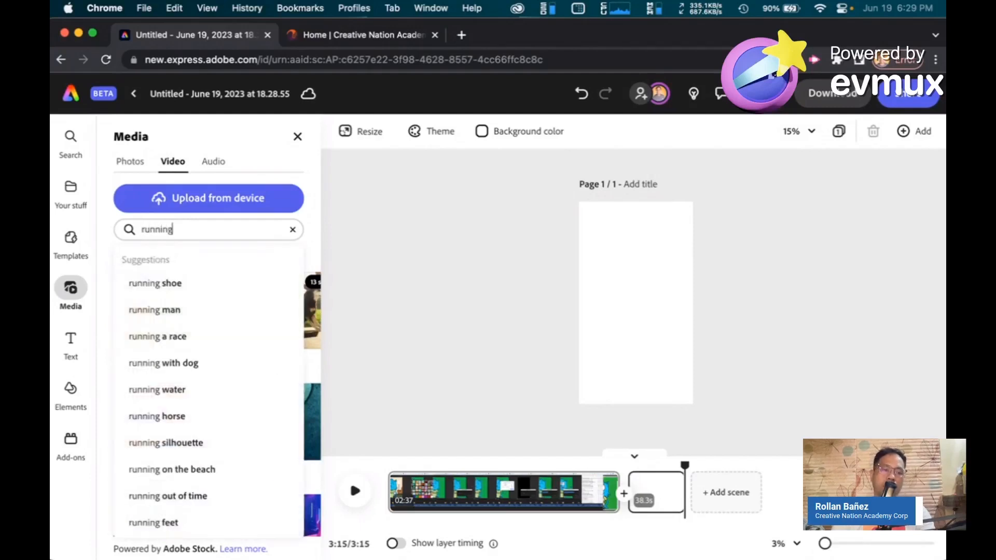
key("Return")
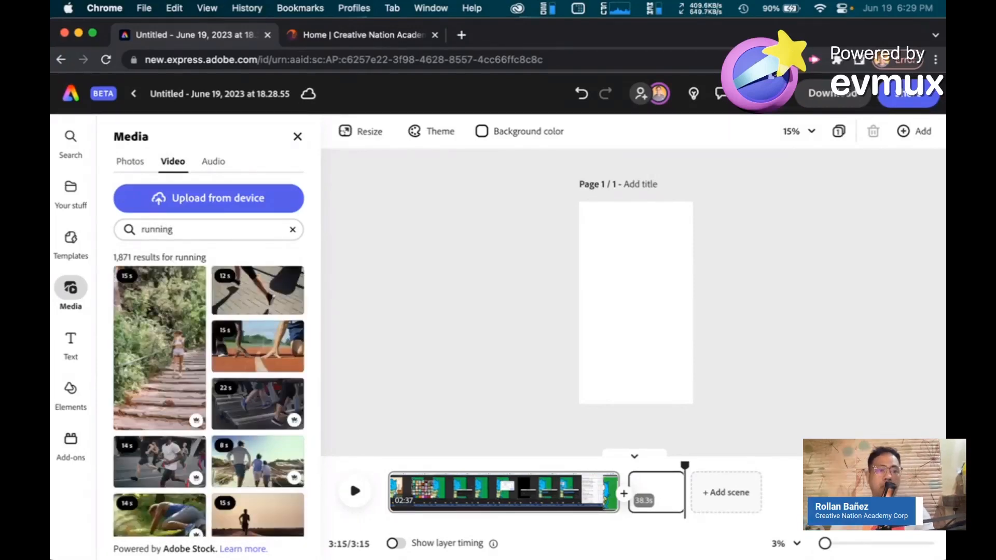
left_click(163, 394)
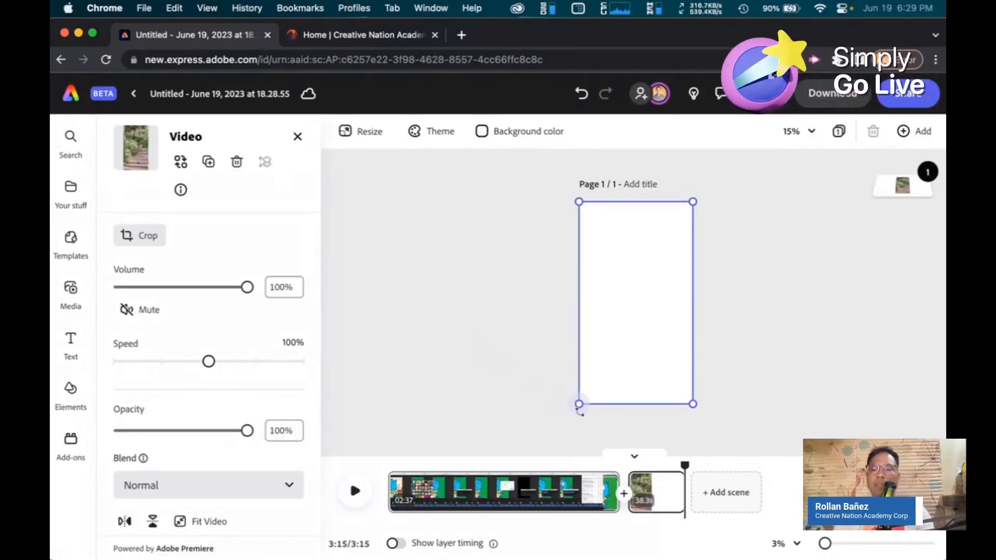
left_click(736, 351)
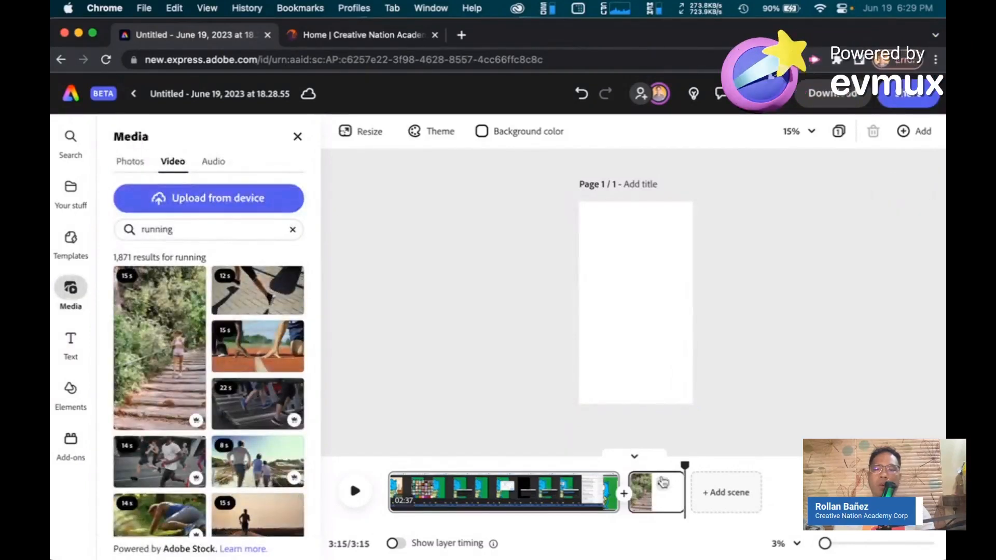
Preview the running scene from near its start, and play a short part of the first scene
left_click_drag(676, 461, 634, 465)
key("space")
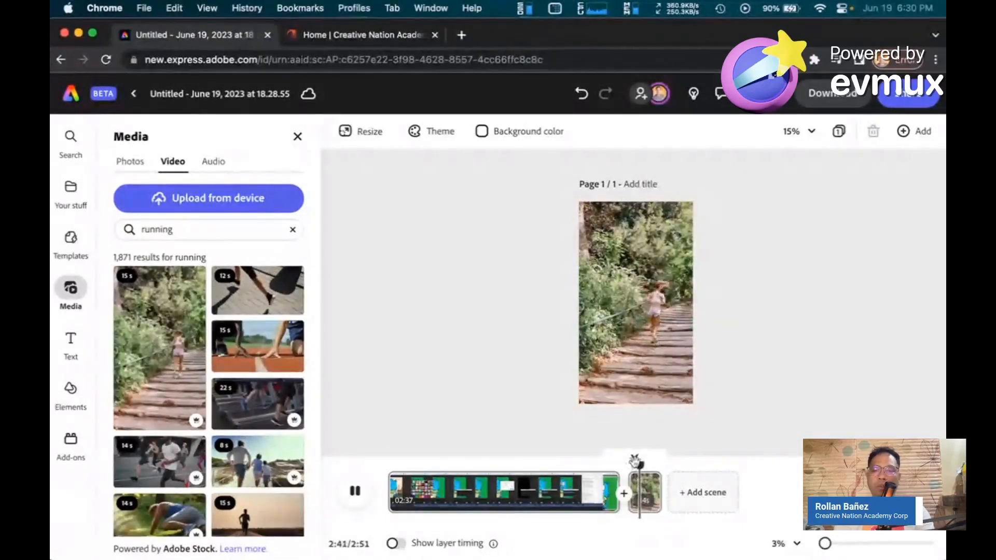
key("space")
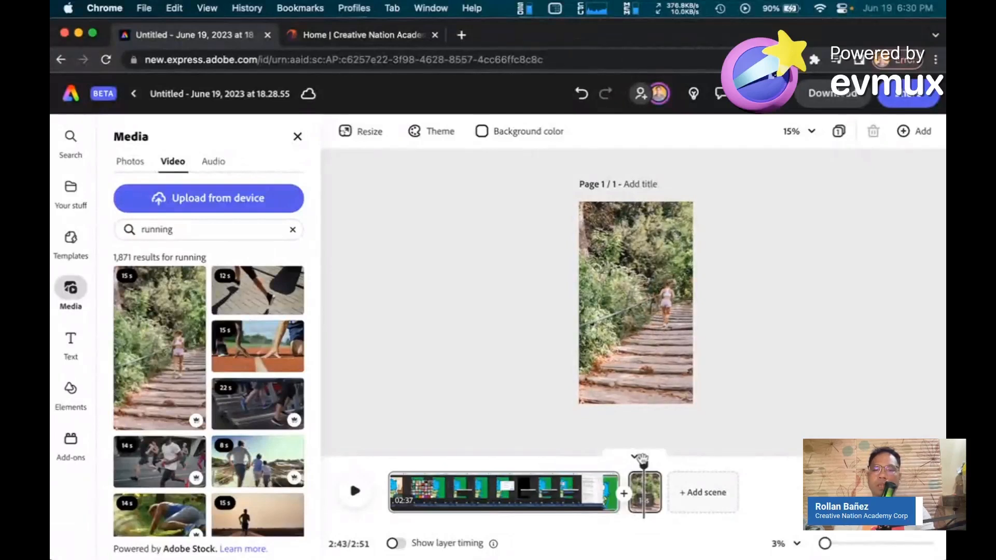
left_click_drag(644, 462, 459, 466)
key("space")
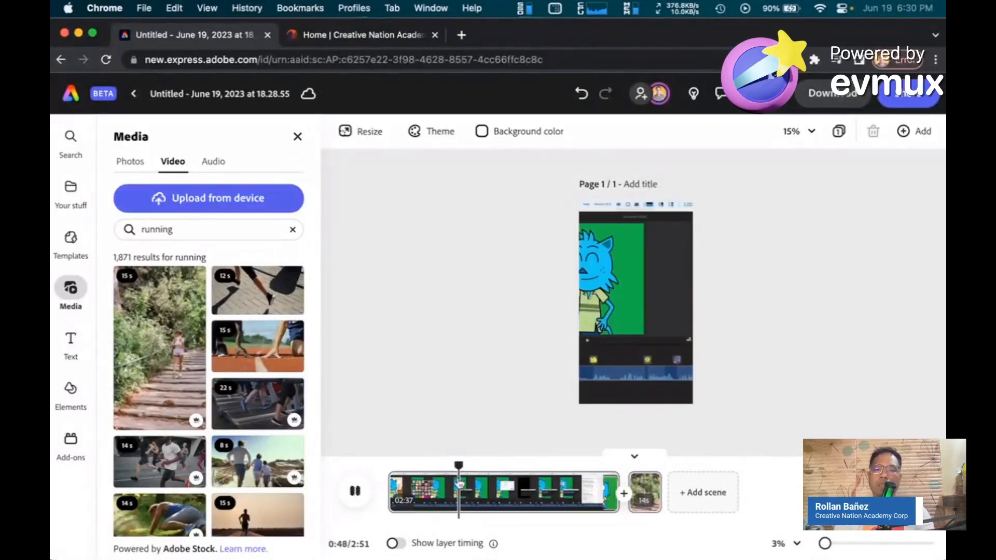
key("space")
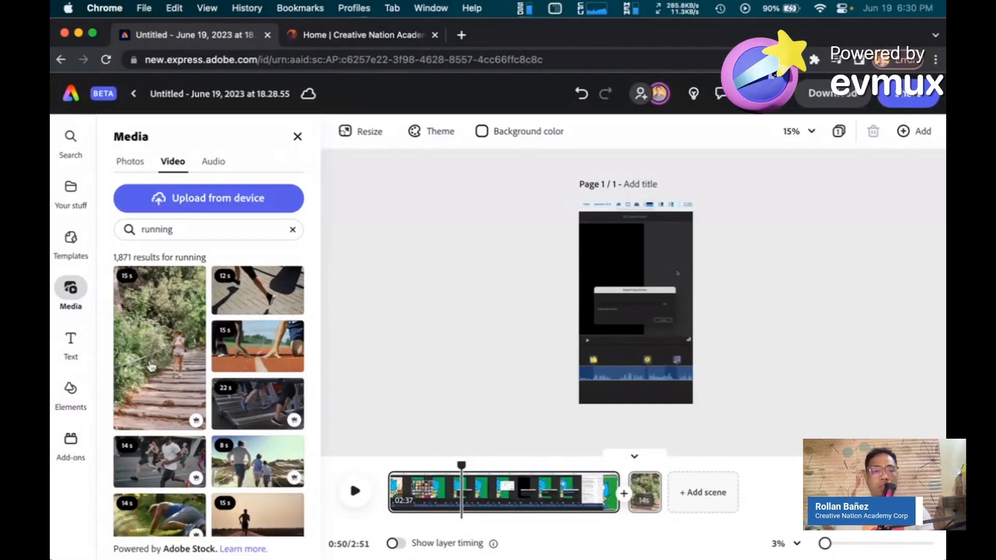
Add a third scene and fill it with the portrait waterfall clip from the "running" stock video results
scroll(150, 367, "down", 3)
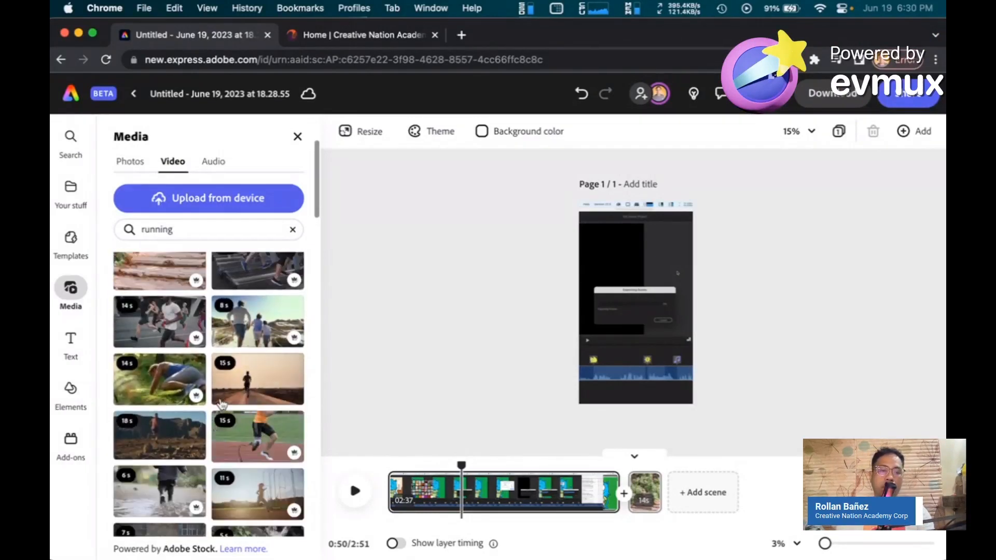
scroll(222, 404, "down", 10)
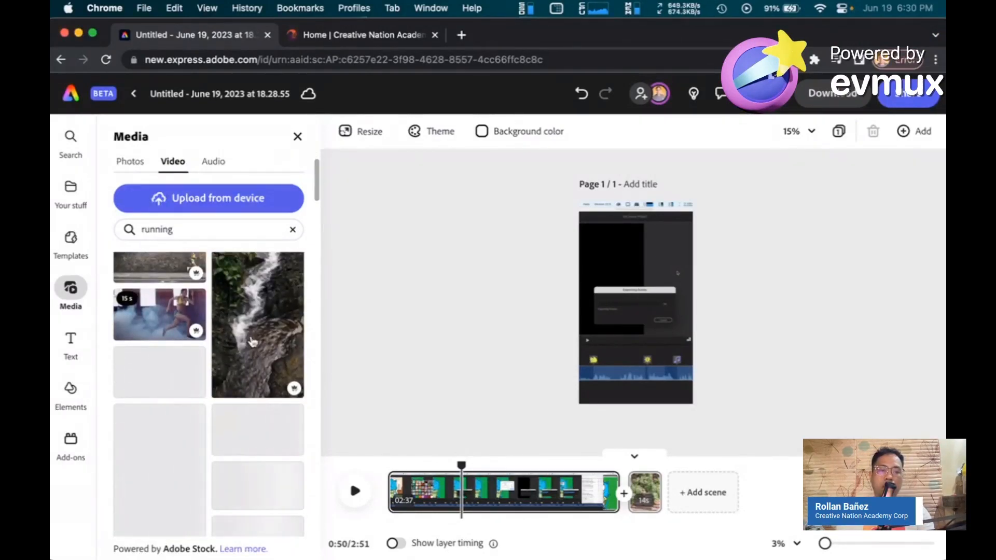
left_click(253, 341)
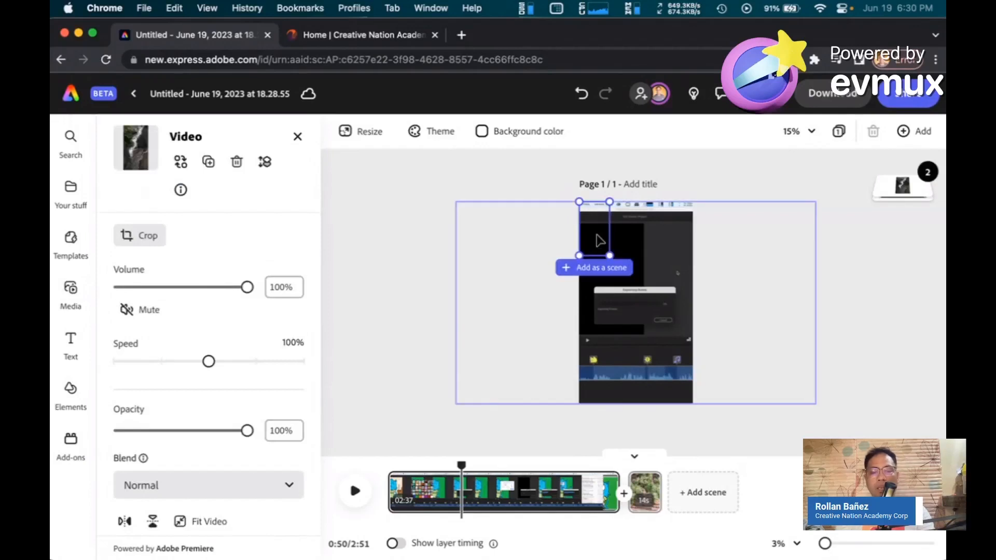
key("Delete")
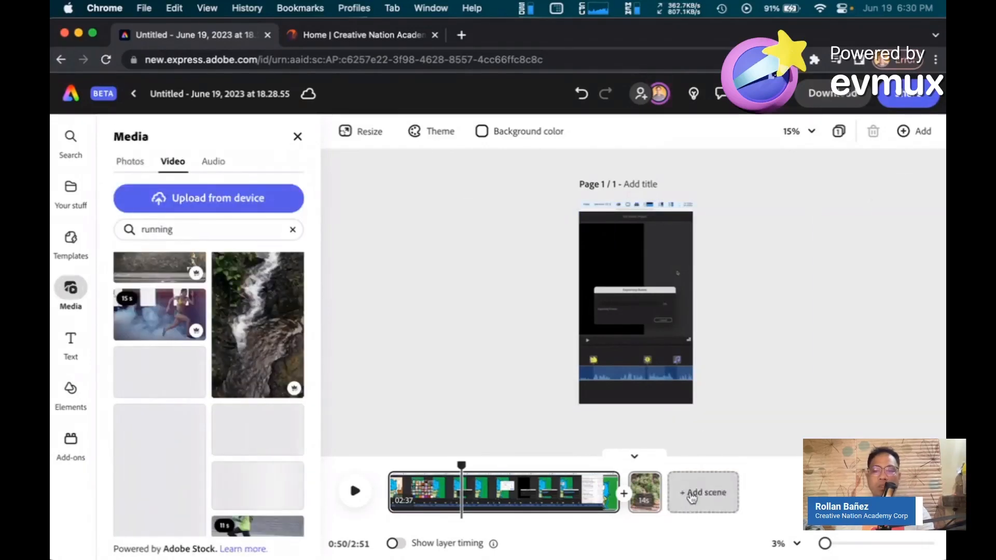
left_click(691, 497)
left_click(269, 327)
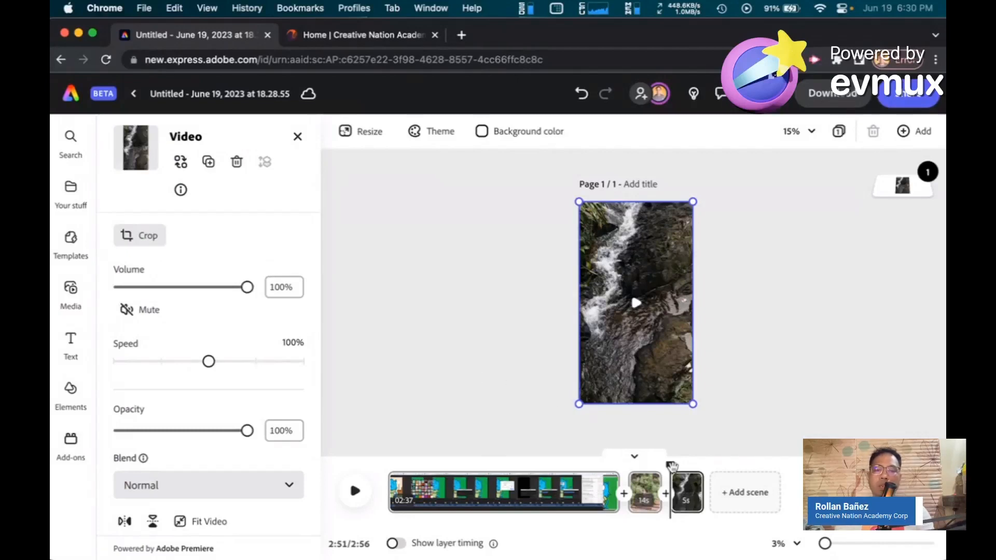
Return the playhead to the start of the video and add a two-line text reading "Tiktok" and "video creation"
left_click_drag(671, 465, 521, 465)
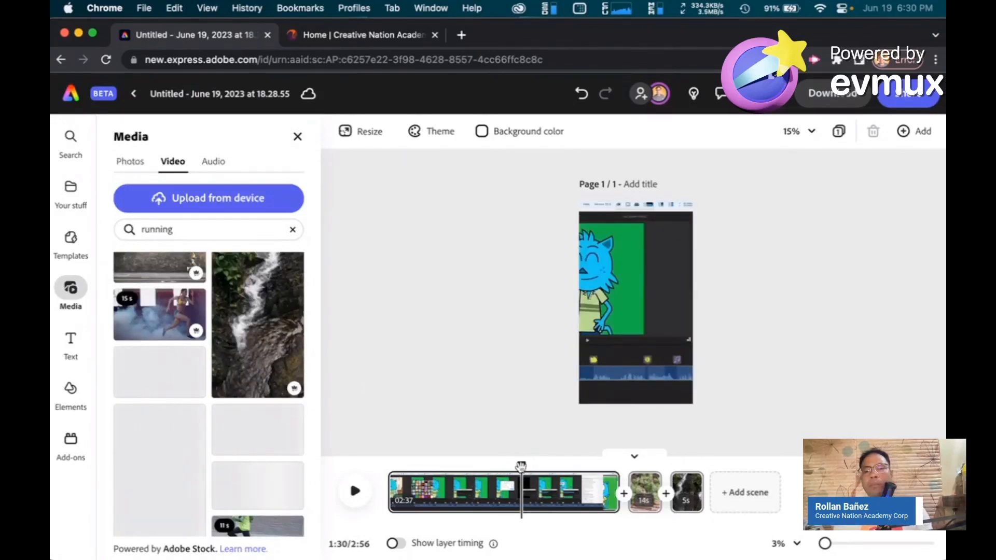
left_click_drag(521, 466, 386, 467)
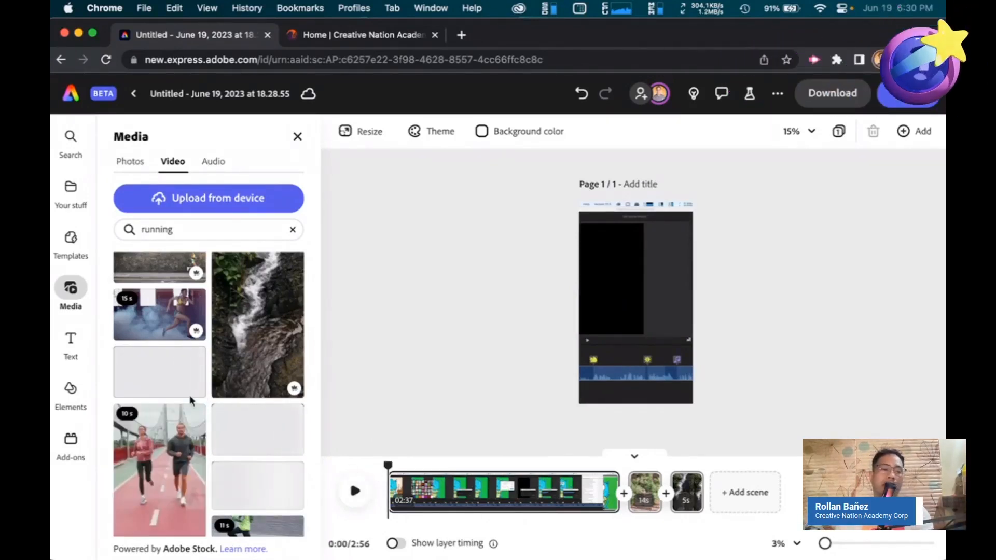
left_click(78, 342)
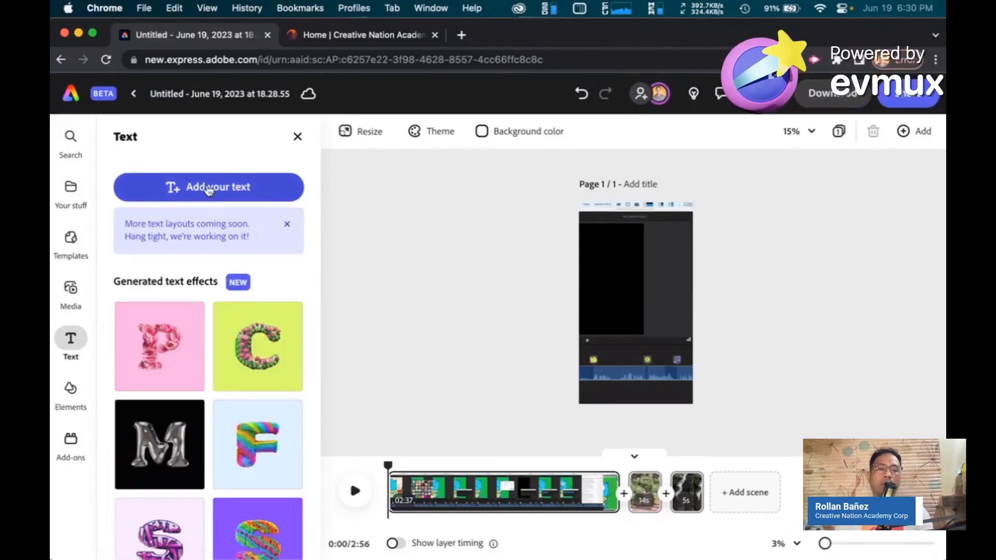
left_click(212, 190)
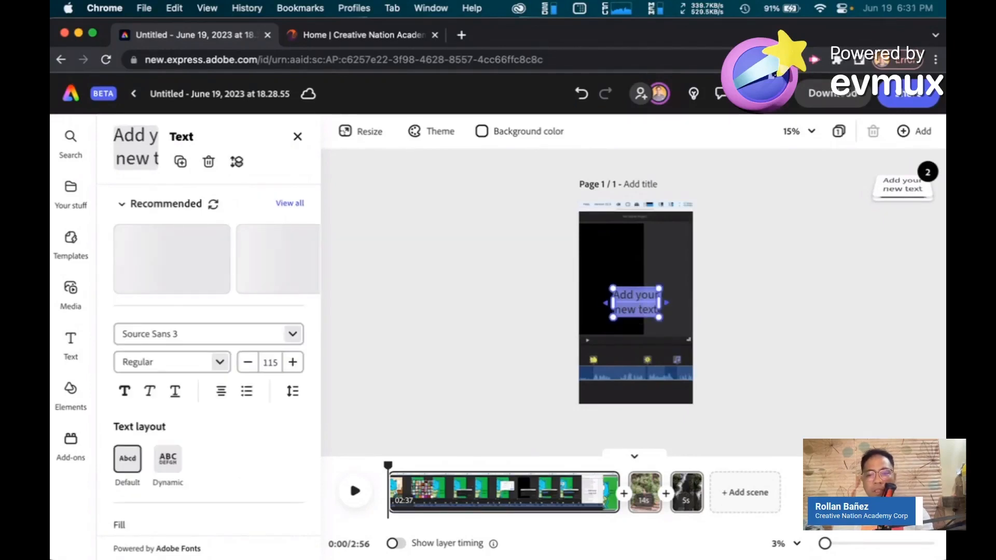
key("BackSpace")
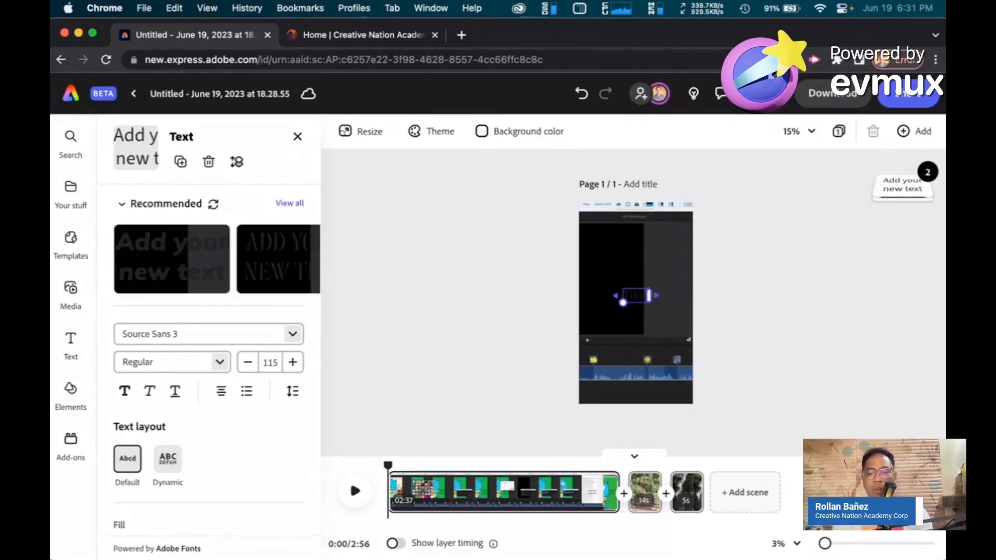
type("Tiktok")
key("Return")
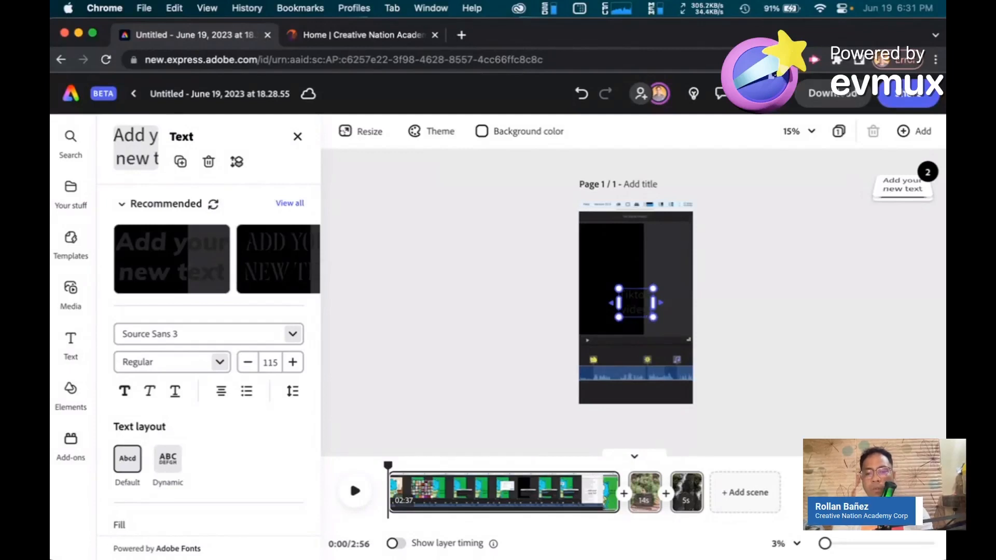
type("video creation")
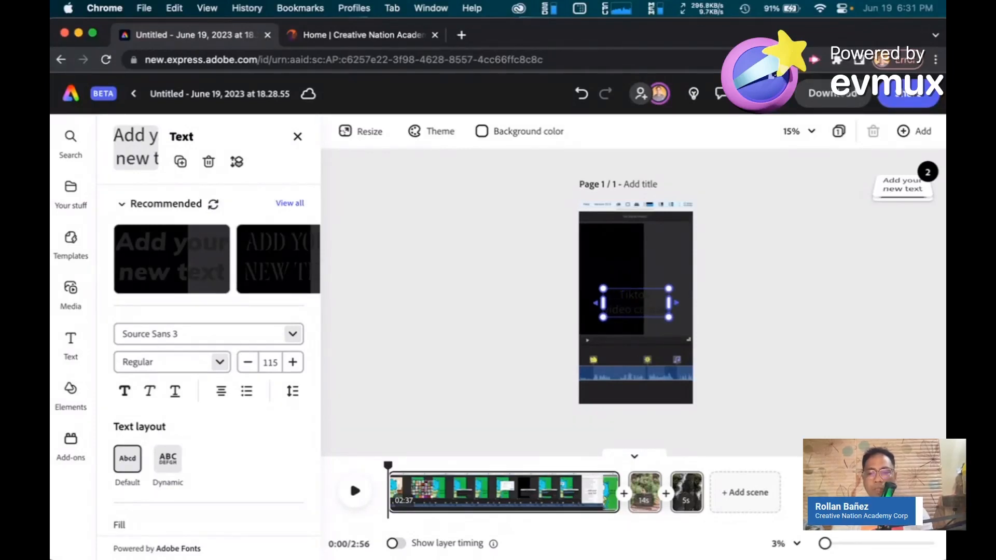
Change the fill colour of all the title text to white
key("super+a")
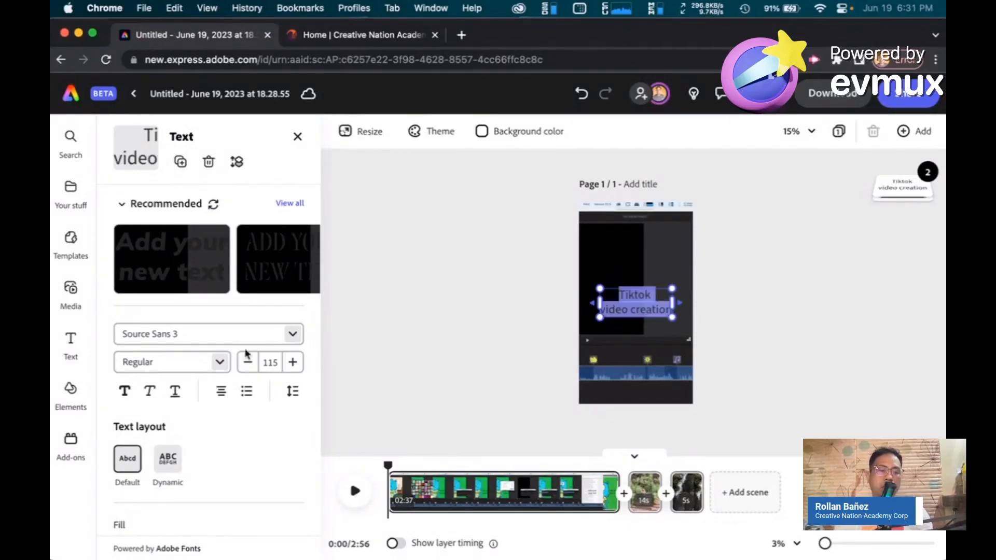
scroll(244, 383, "down", 3)
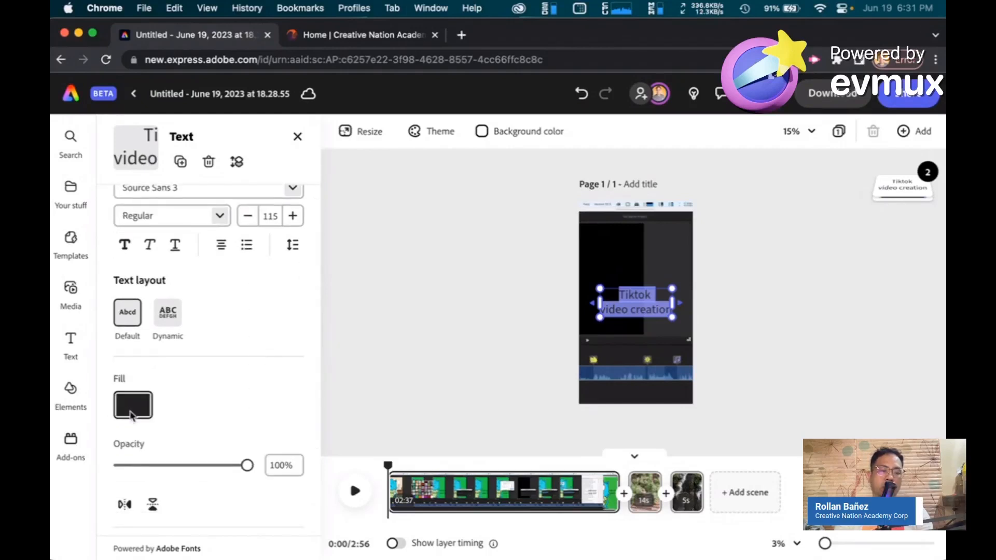
left_click(132, 413)
left_click(221, 251)
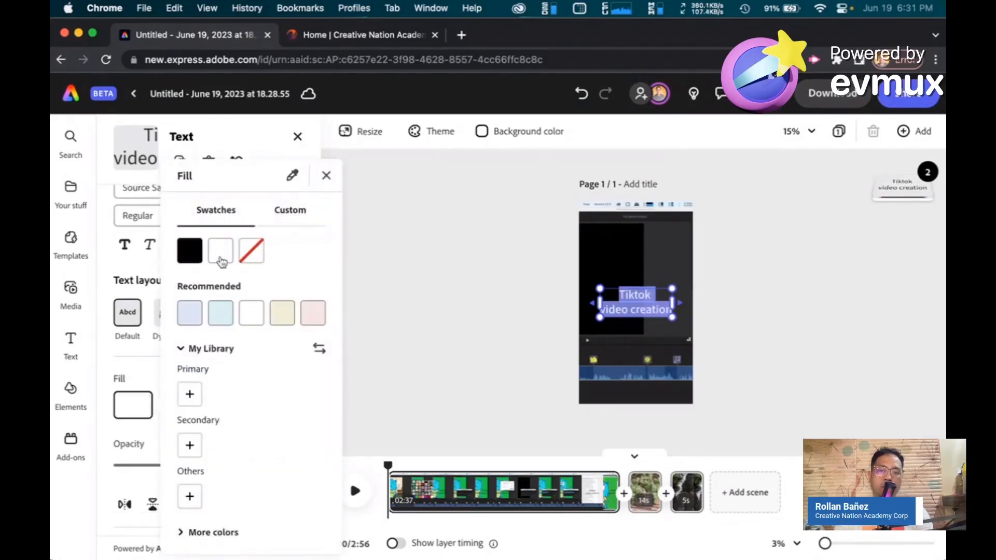
Correct the title's first line to "TikTok", then enlarge the text to size 127 and place it lower in the frame
left_click(641, 303)
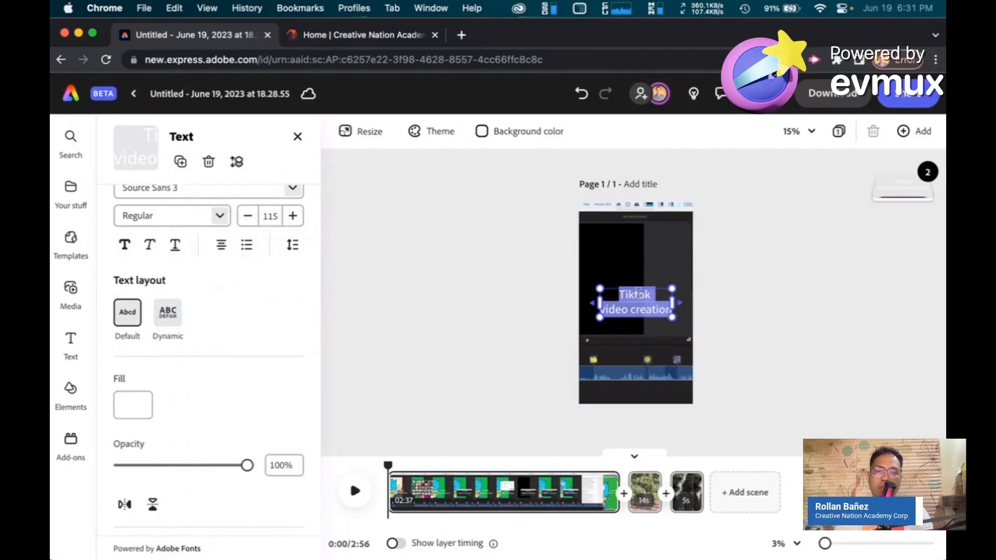
left_click(638, 294)
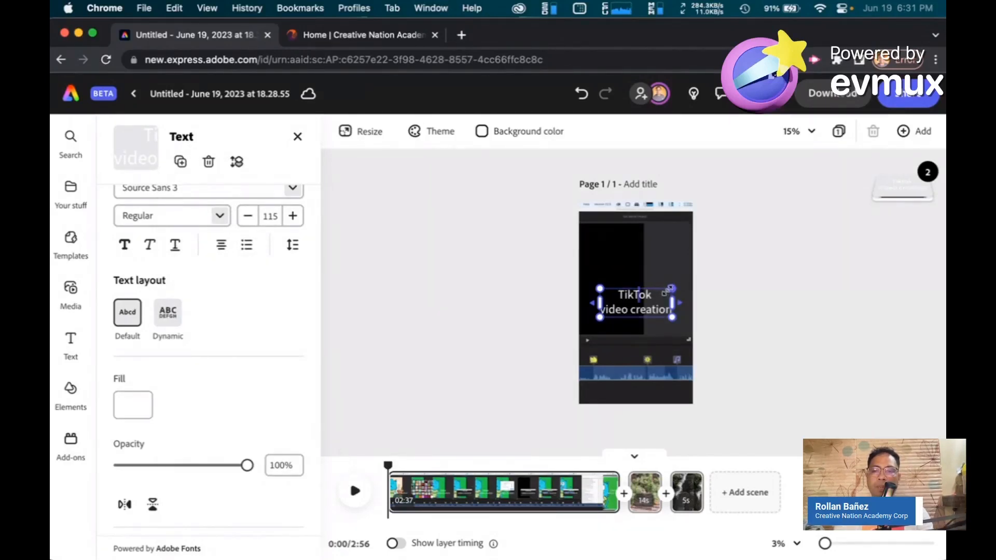
left_click_drag(665, 292, 675, 283)
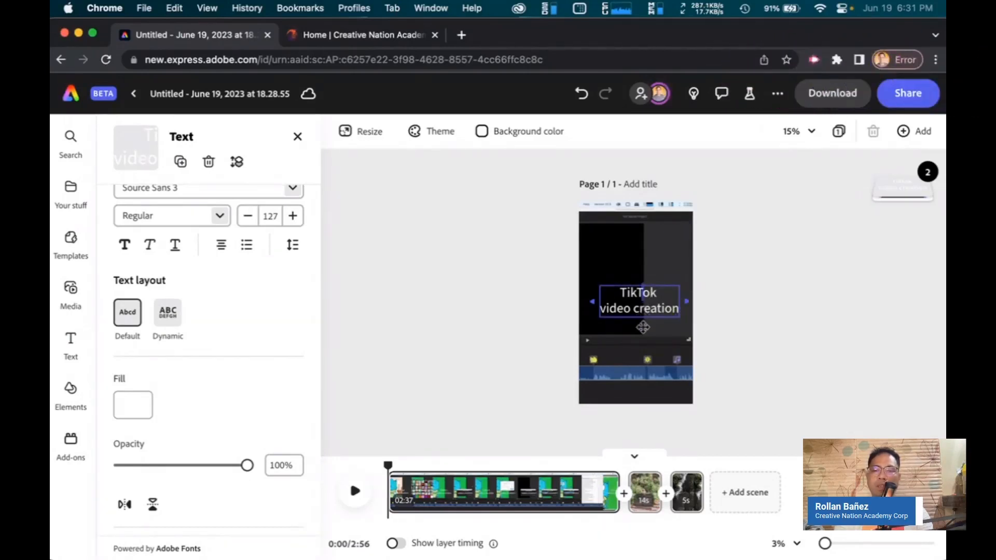
left_click_drag(642, 328, 643, 376)
Apply the recommended Barber font style to the title and shrink the text to size 106
scroll(251, 229, "up", 3)
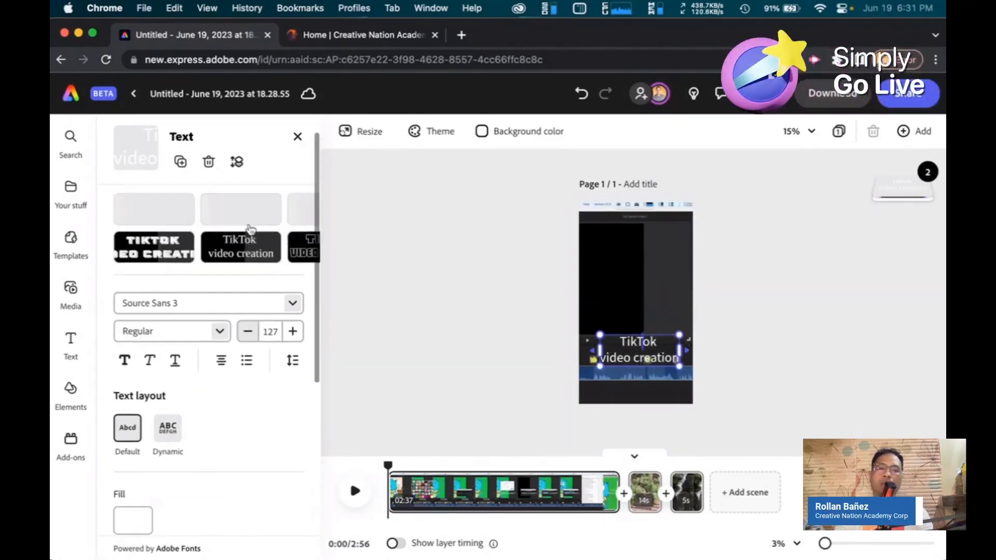
scroll(250, 229, "up", 2)
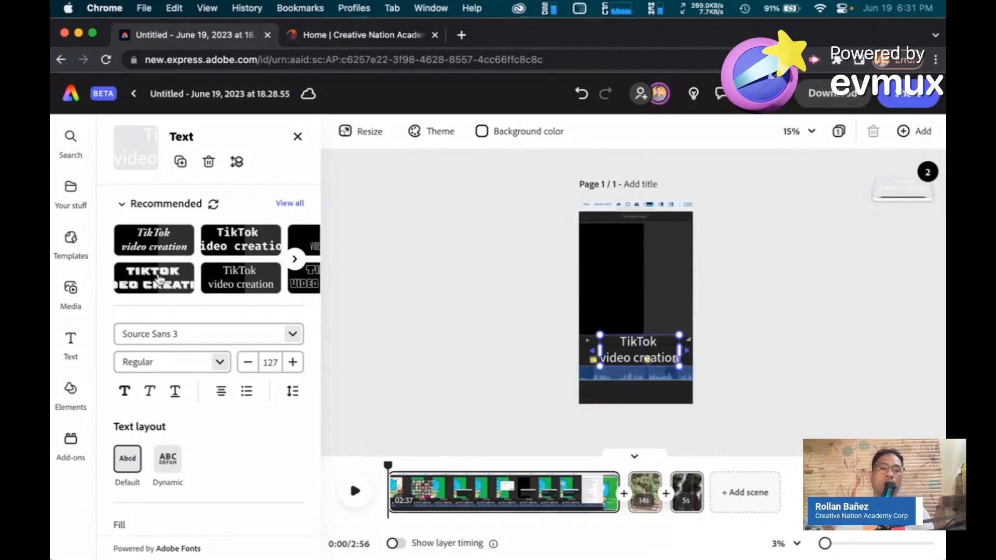
left_click(159, 279)
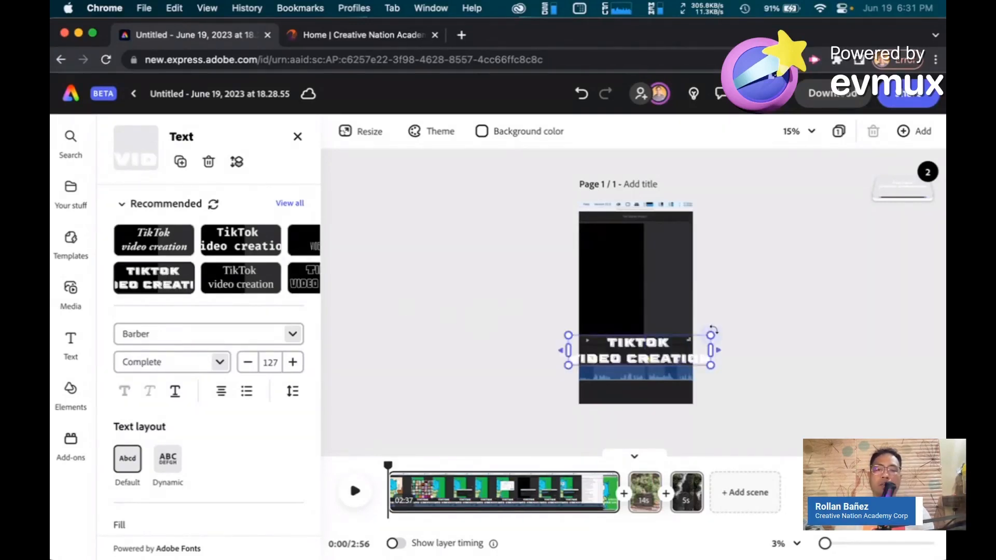
left_click_drag(710, 335, 690, 340)
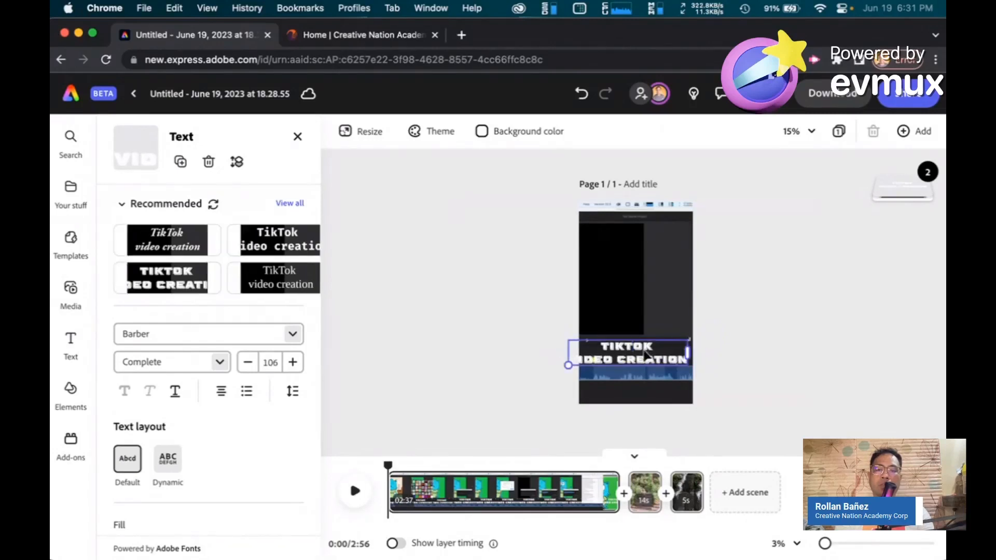
Break "video creation" onto two lines, then enlarge the title to size 126 and centre it over the lower part of the frame
double_click(625, 356)
left_click(620, 356)
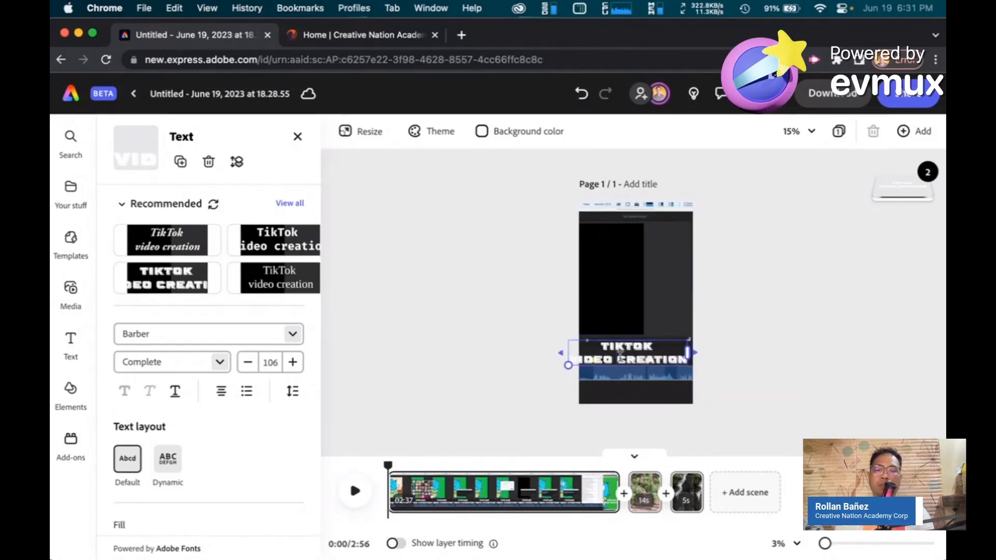
key("Return")
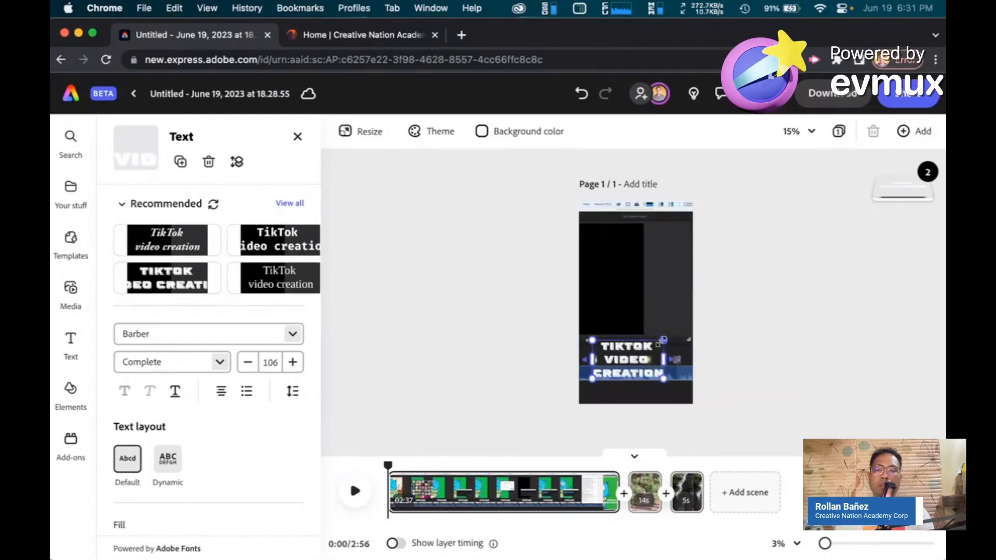
left_click_drag(664, 340, 677, 333)
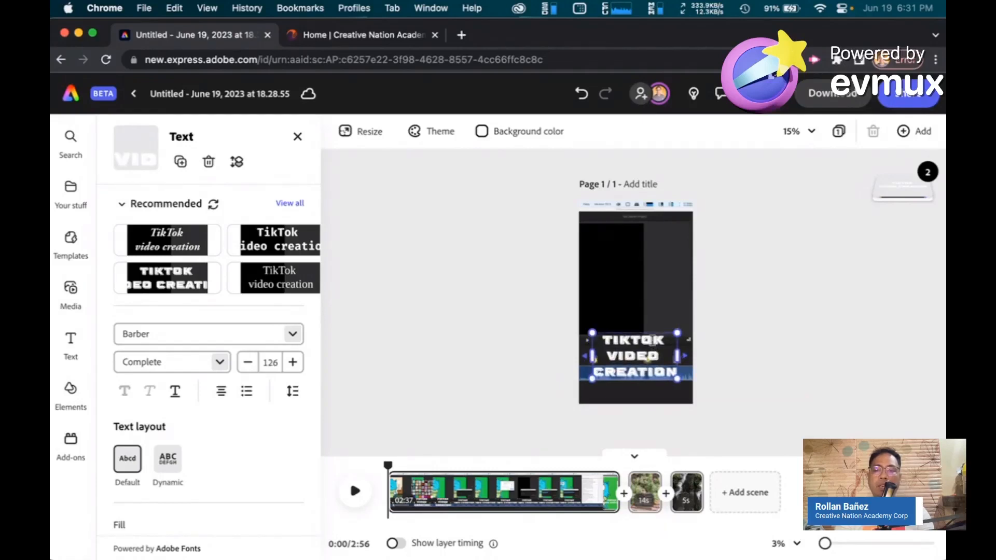
left_click_drag(630, 361, 632, 360)
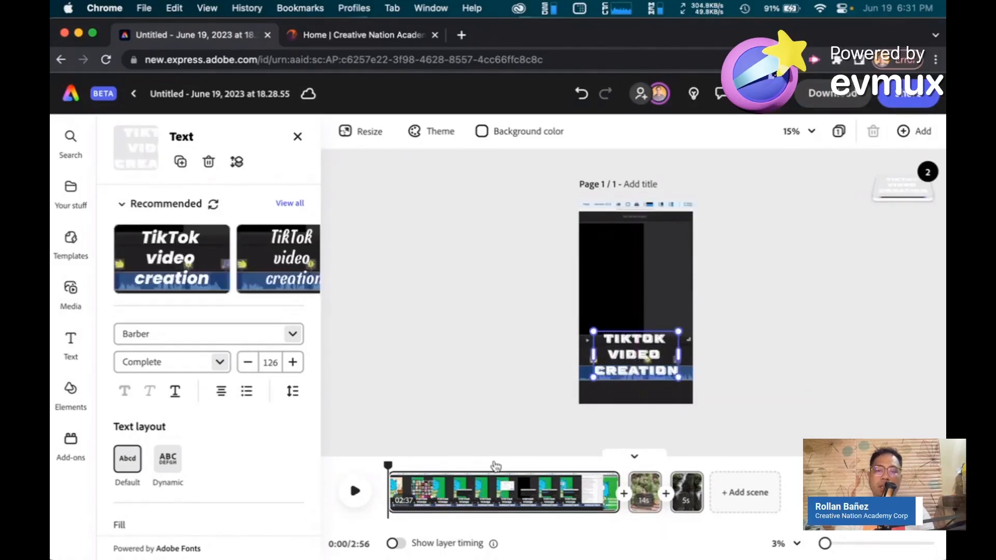
Show the layer timing and trim the title layer to start at about 0:18 and end shortly before the first scene ends
left_click(395, 544)
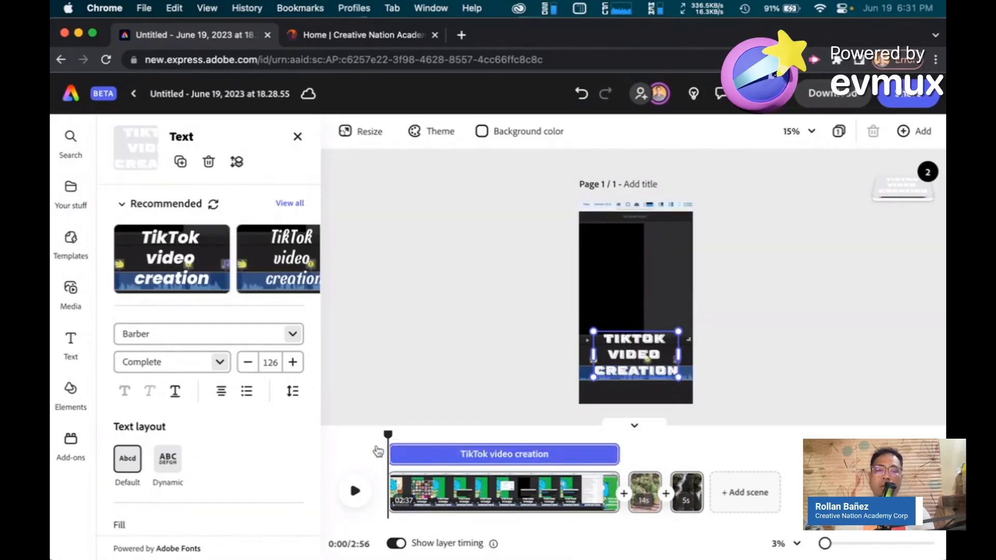
left_click_drag(391, 456, 425, 456)
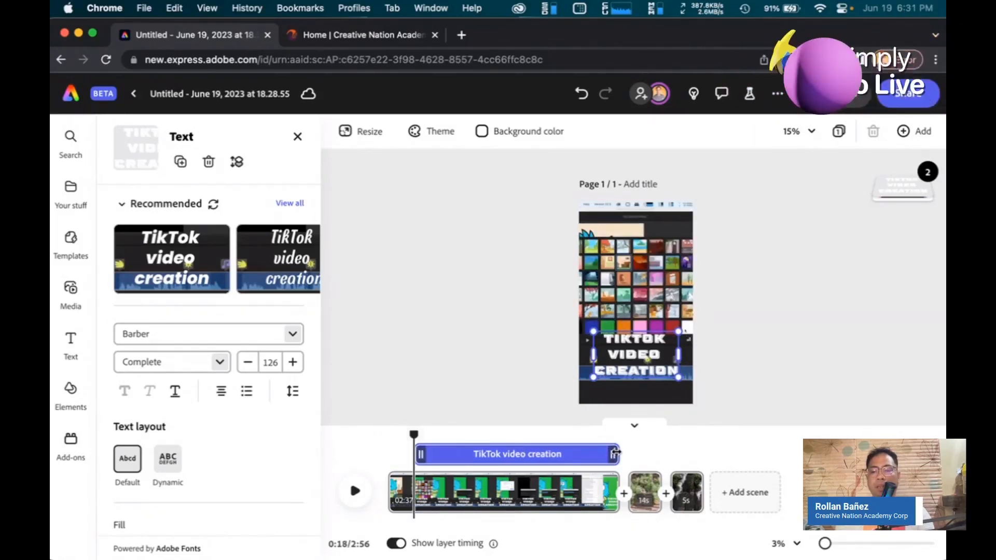
left_click_drag(617, 452, 460, 431)
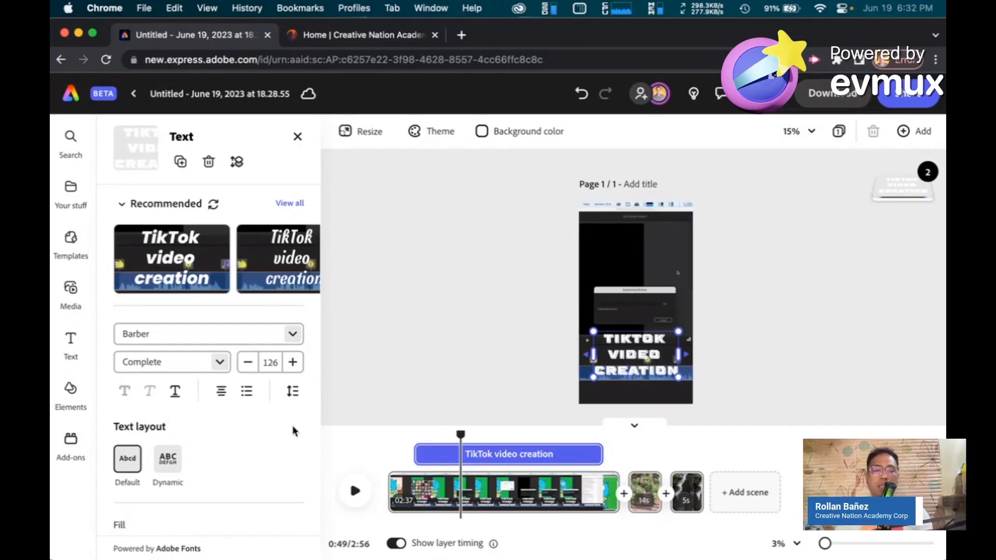
Add the Bungee in animation to the title text
scroll(239, 441, "down", 6)
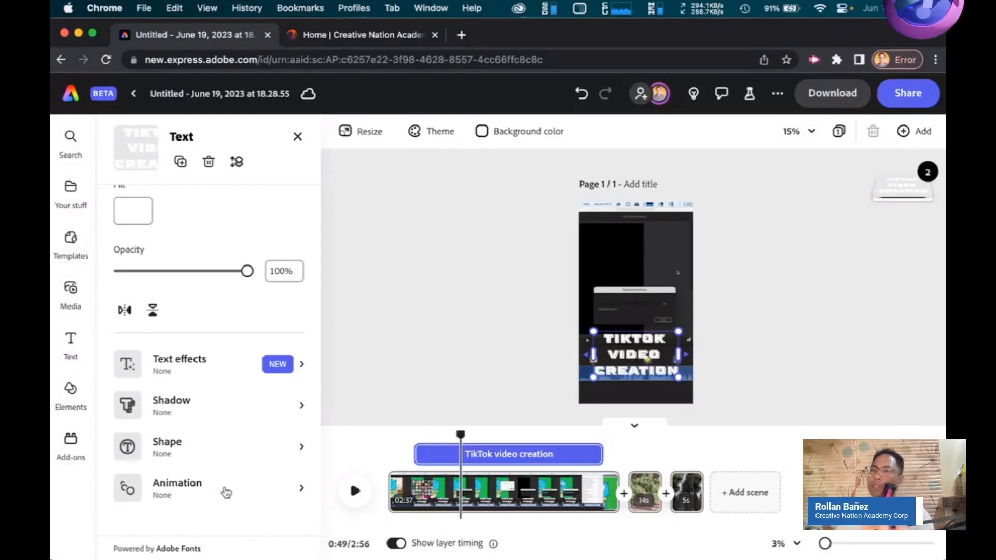
left_click(260, 497)
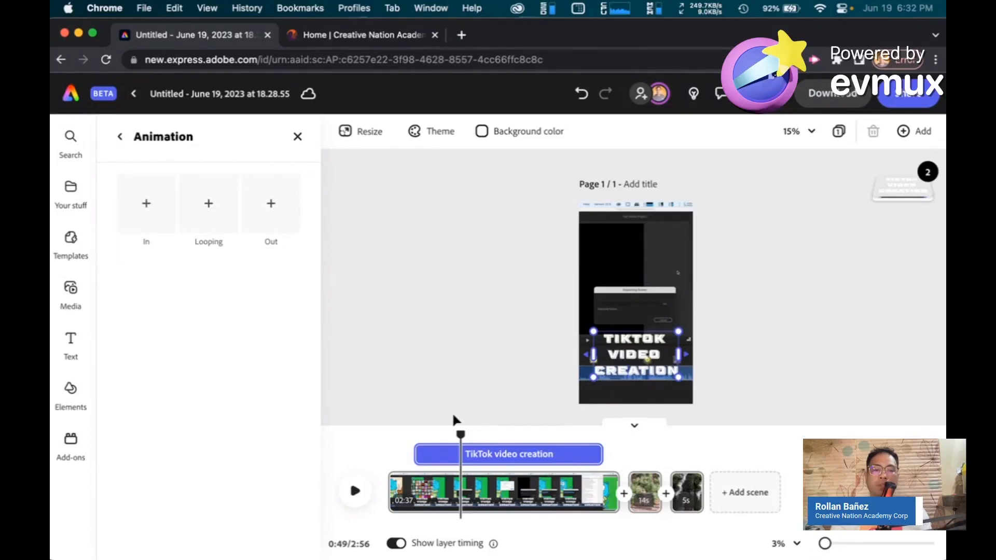
left_click_drag(460, 438, 425, 439)
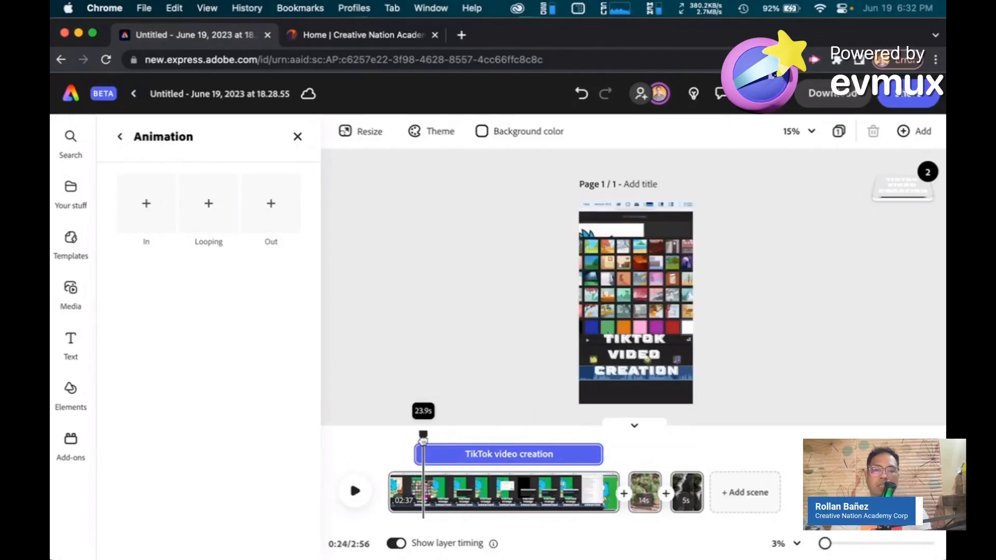
left_click(450, 455)
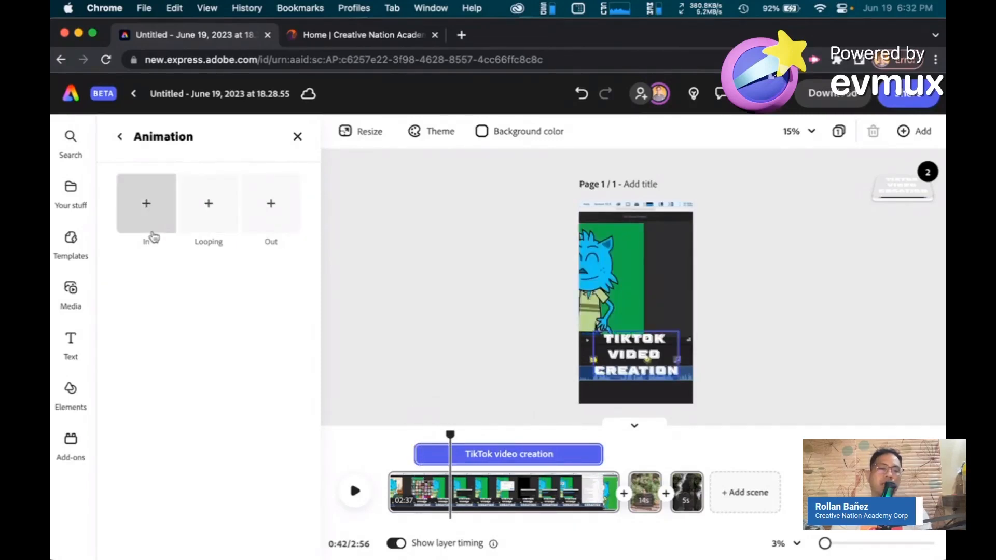
left_click(147, 213)
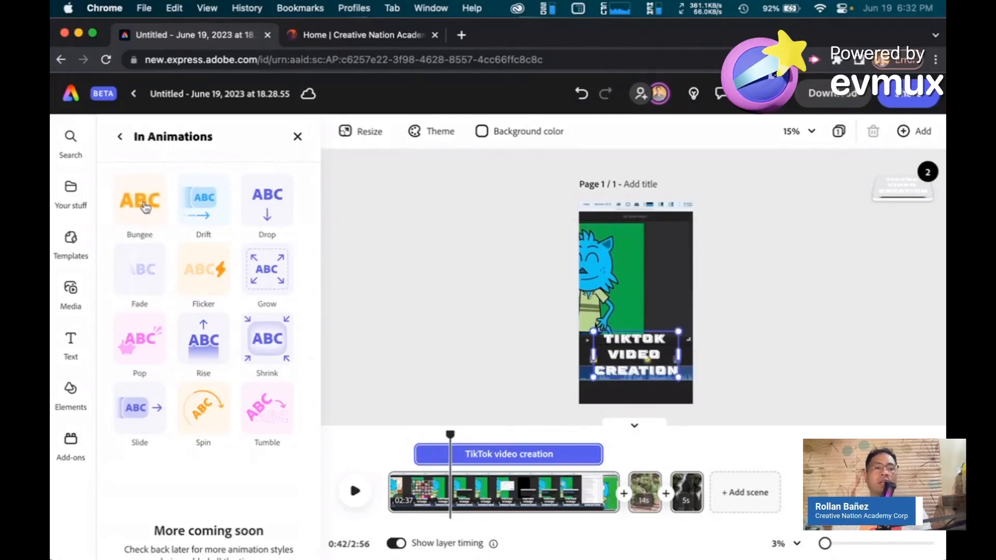
left_click(146, 207)
Add the Pulse looping animation and the Drift out animation to the title text
left_click(208, 204)
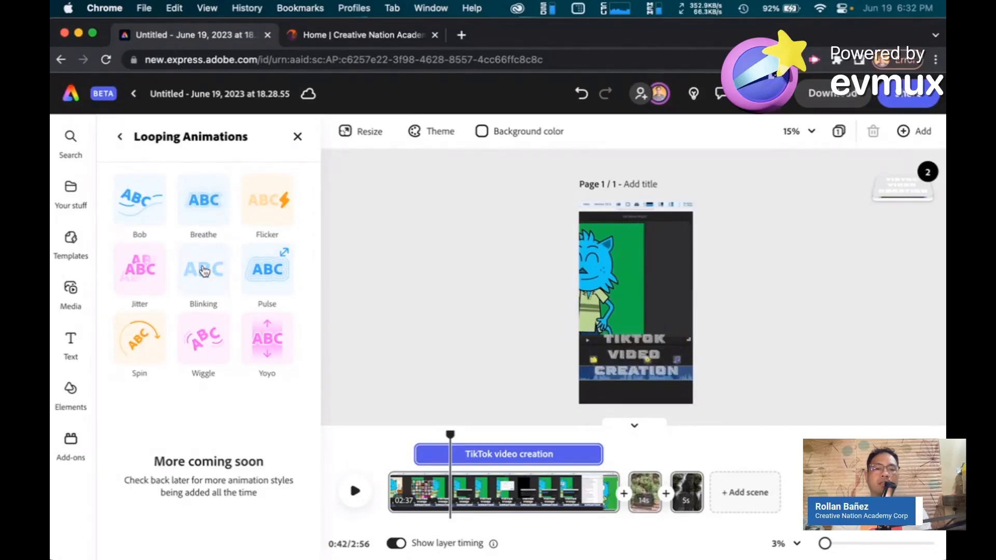
left_click(266, 280)
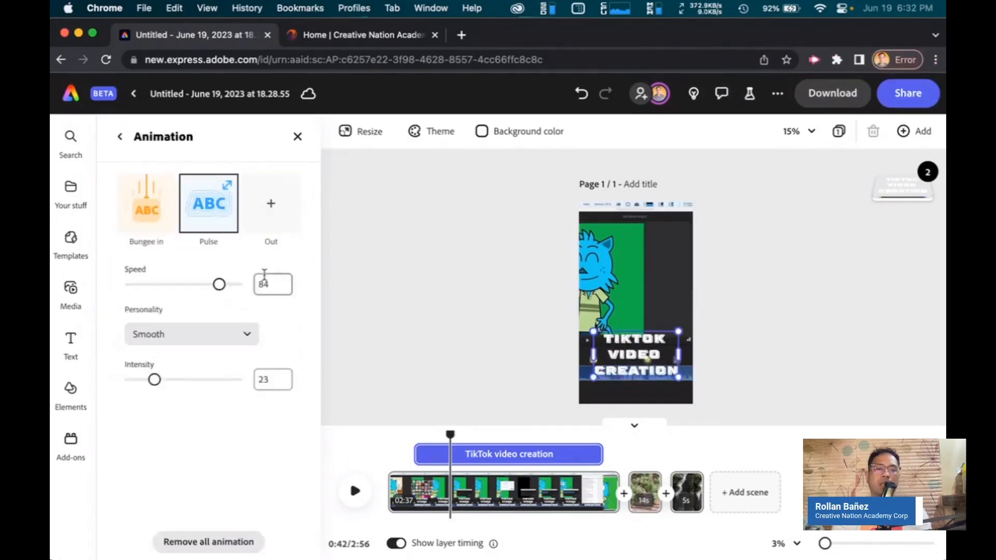
left_click(271, 208)
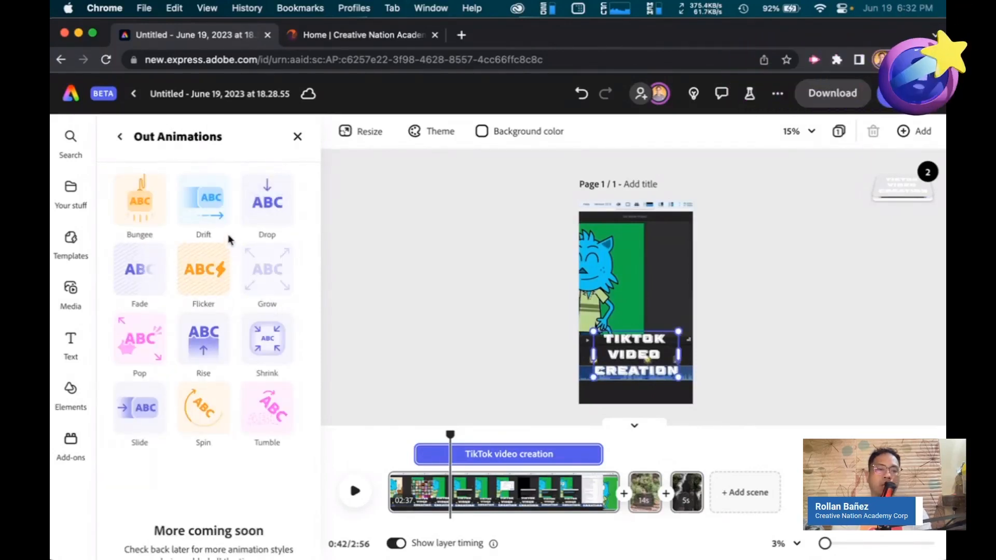
left_click(210, 205)
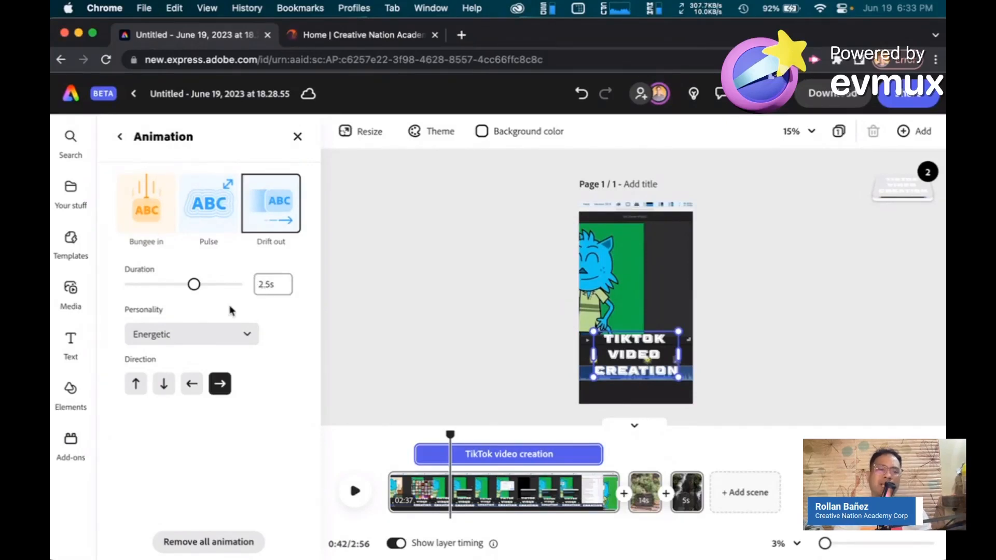
Set the personality of the Drift out animation to Smooth and of the Pulse animation to Energetic
left_click(253, 337)
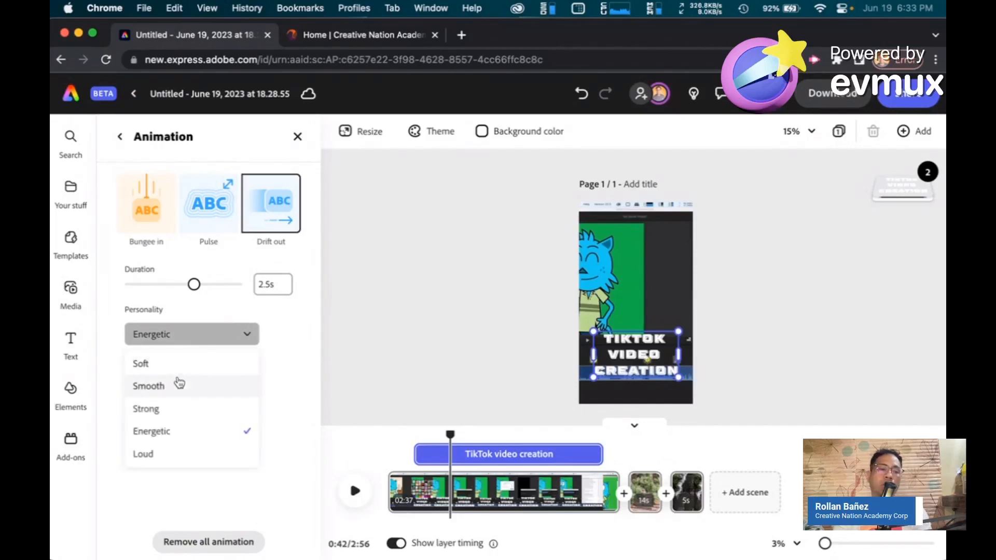
left_click(177, 385)
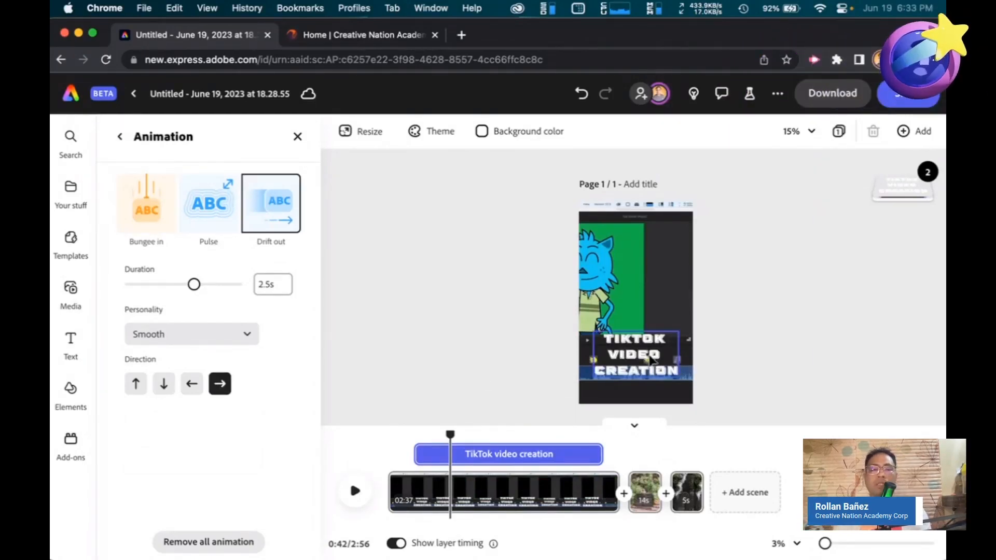
left_click(210, 204)
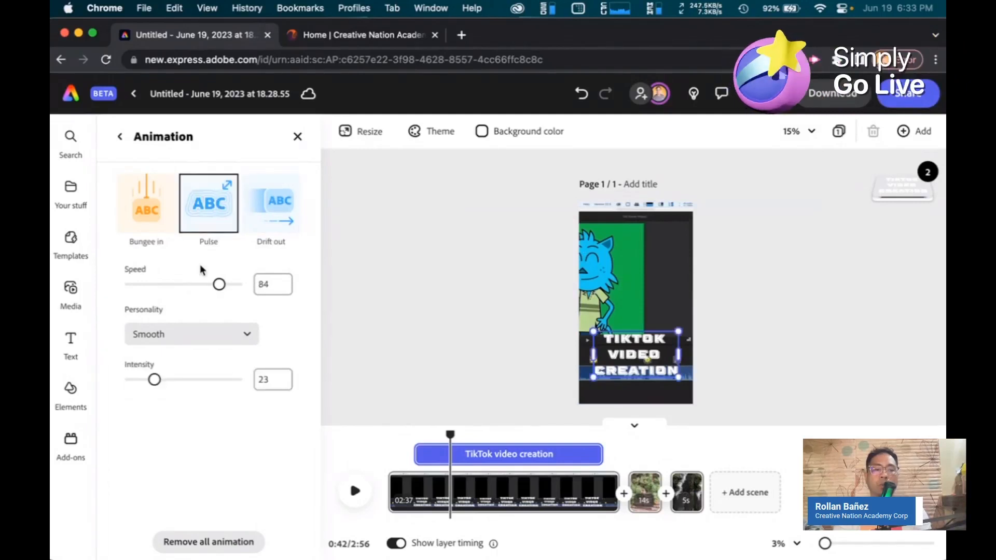
left_click(207, 338)
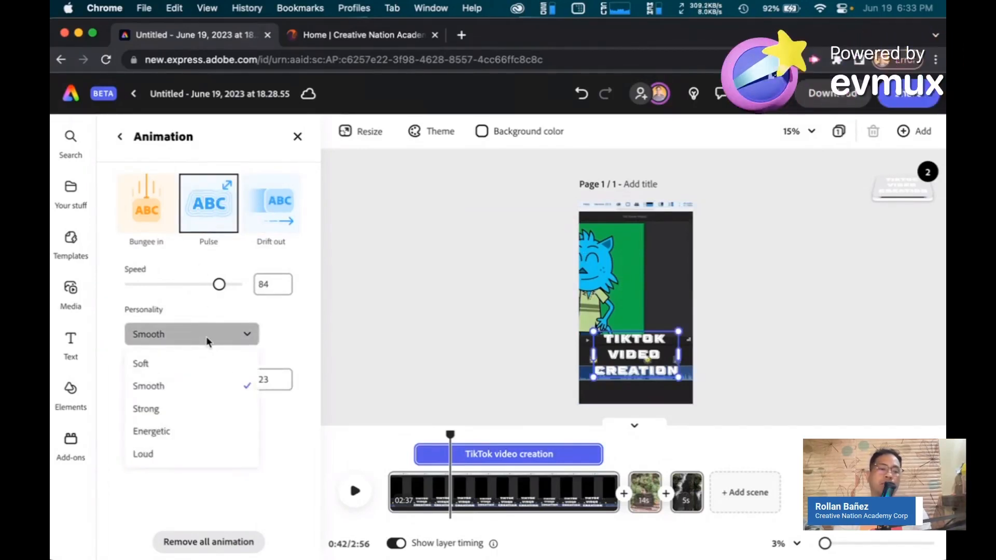
left_click(160, 439)
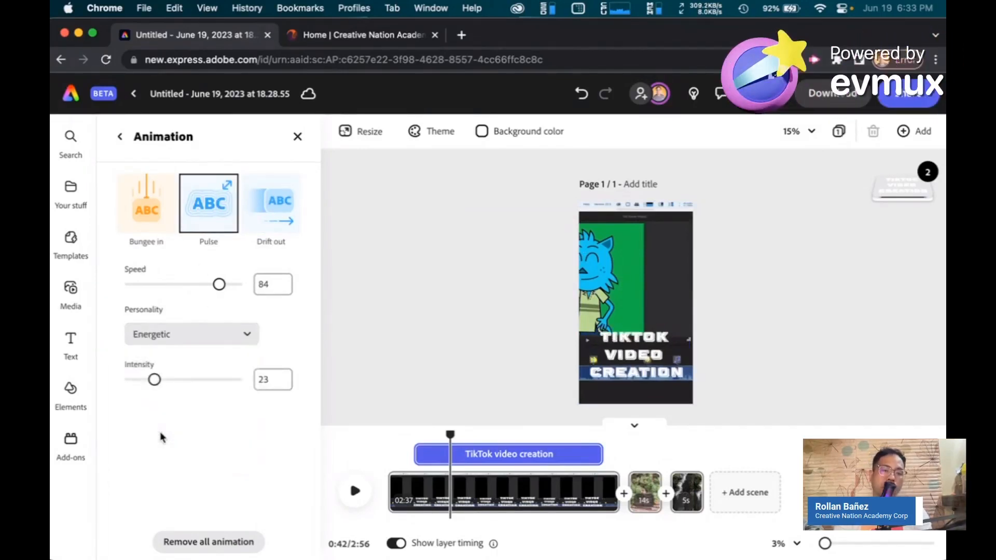
Set the Bungee in animation to a 3 s duration, 4 bounces and upward direction, and move the playhead to 0:36
left_click(141, 214)
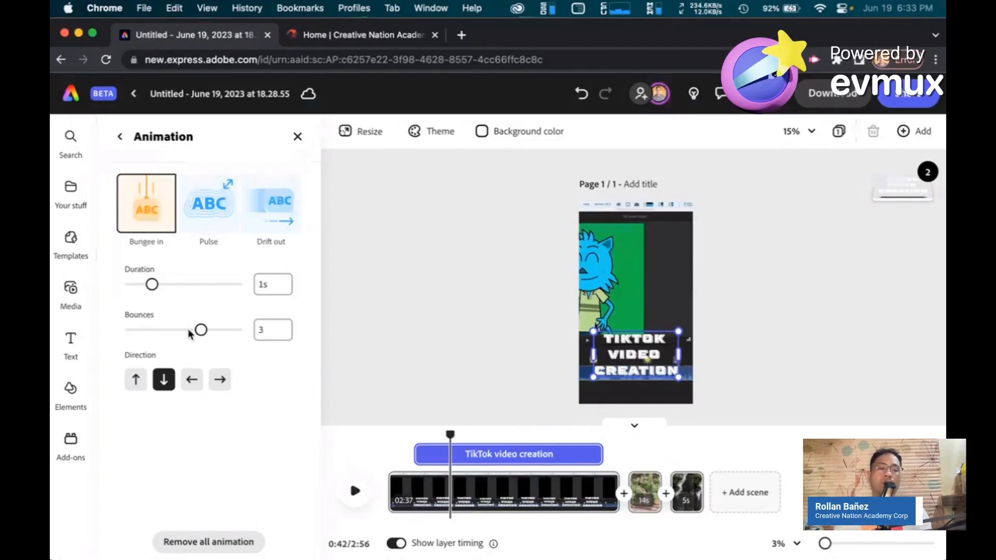
double_click(263, 283)
type("3")
left_click(266, 378)
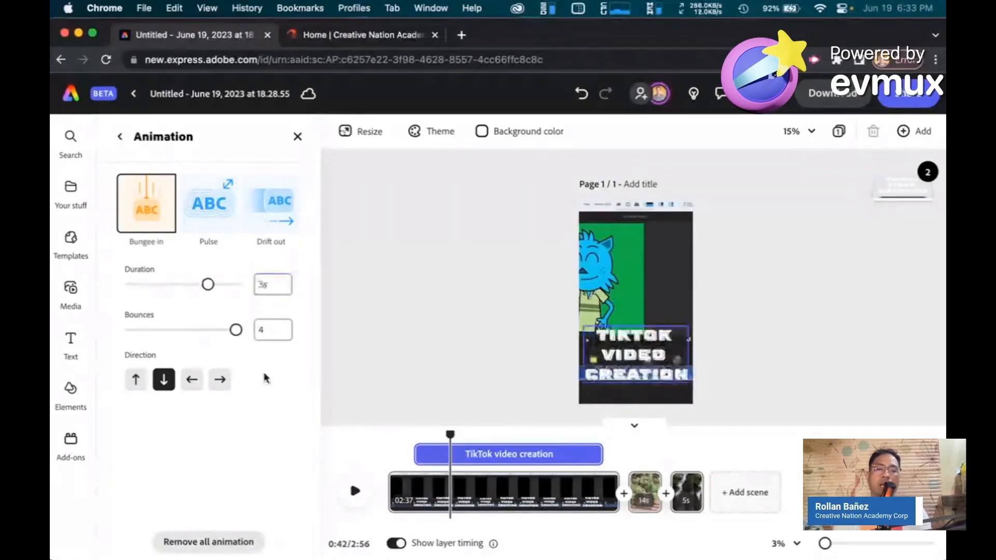
left_click(136, 380)
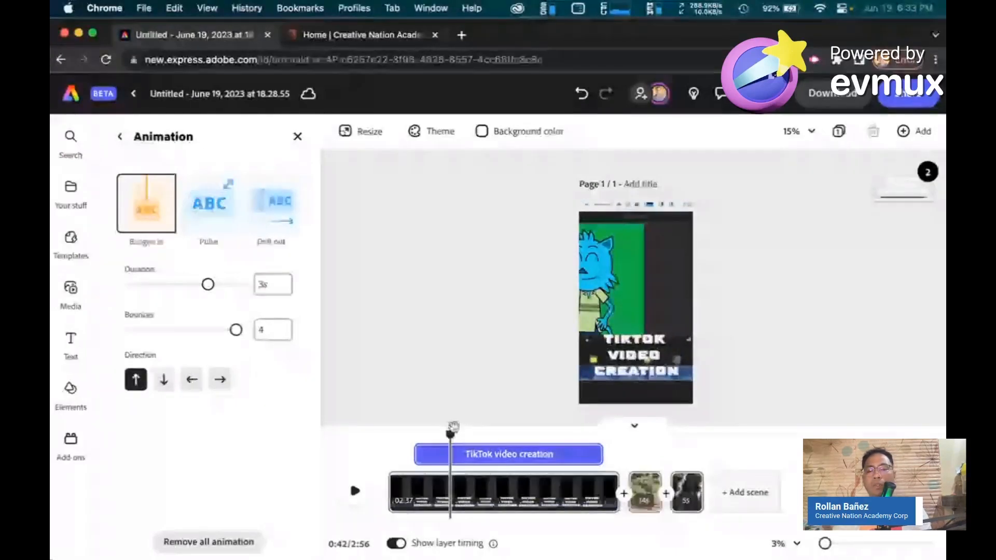
mouse_move(453, 426)
left_mouse_down()
mouse_move(540, 430)
mouse_move(441, 436)
left_mouse_up()
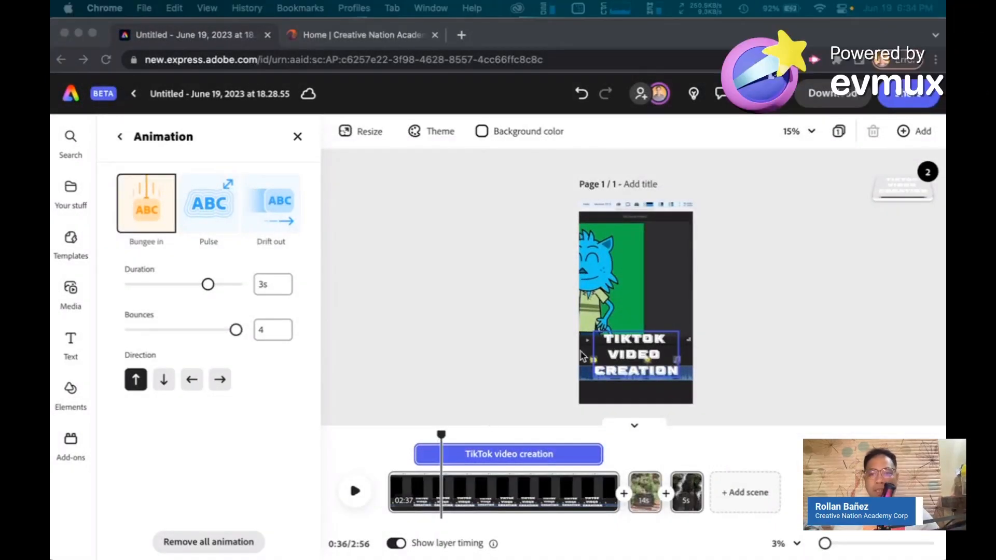
Apply the purple and lavender color theme from the Classic group to the page
left_click(425, 134)
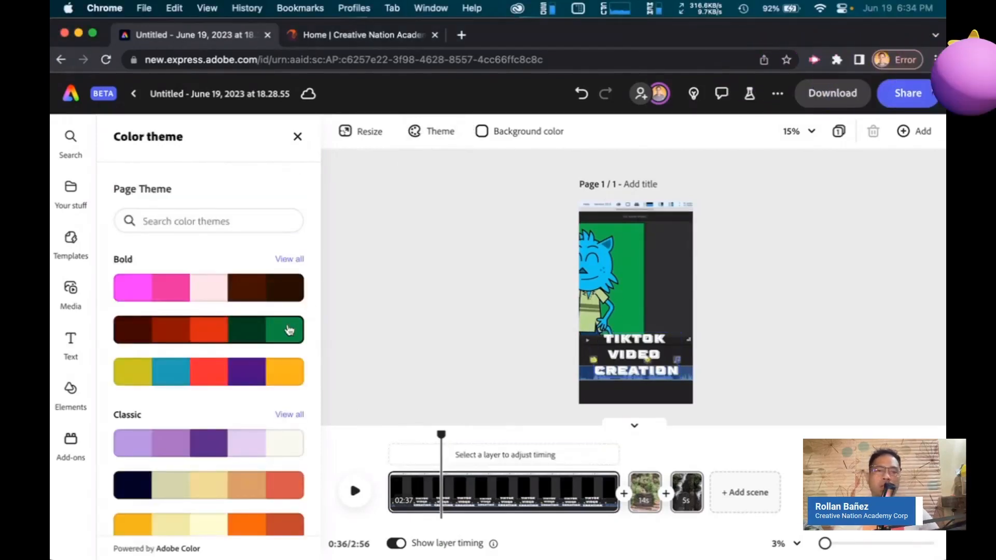
scroll(260, 362, "down", 3)
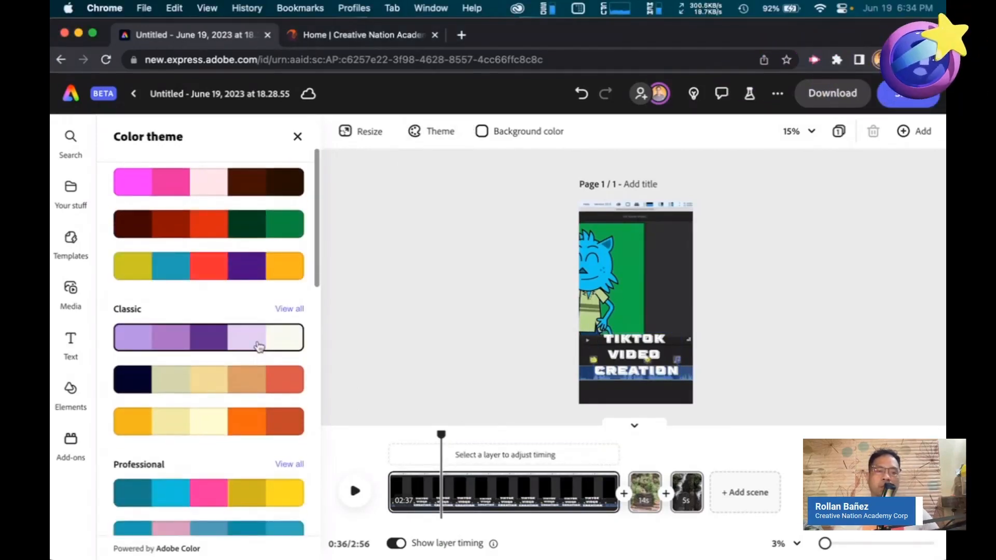
left_click(259, 351)
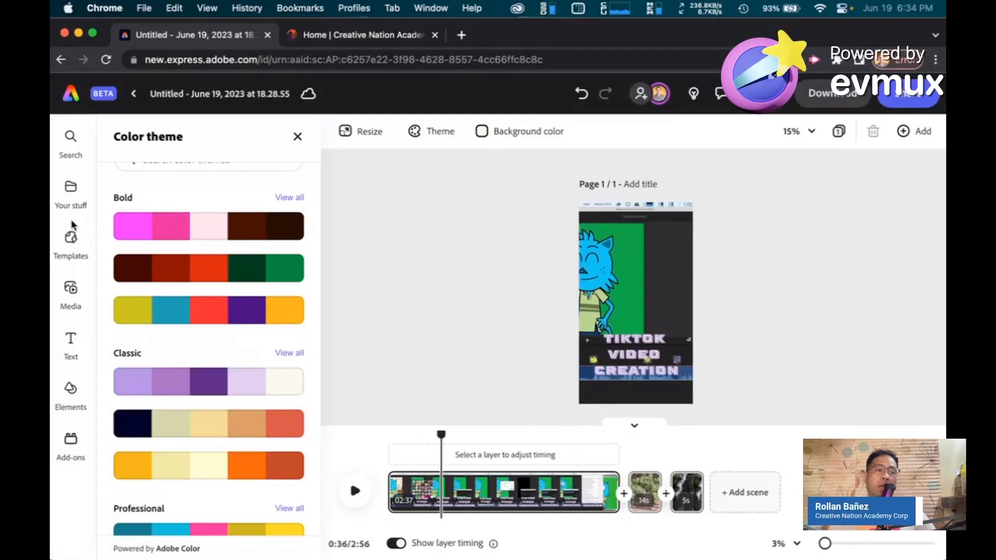
Add the CNA White logo from the Brand library to the first scene and place it in the frame's upper-right corner
left_click(70, 188)
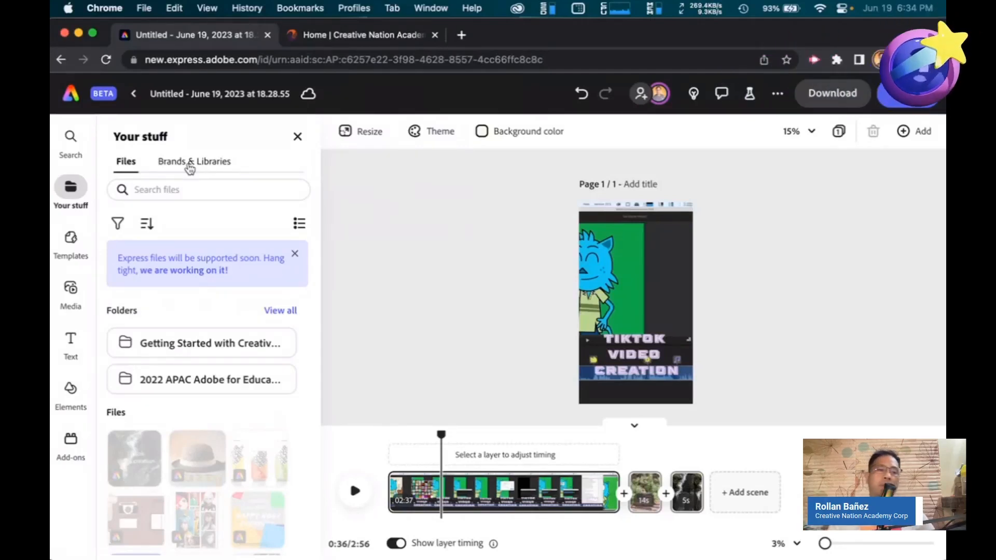
left_click(189, 165)
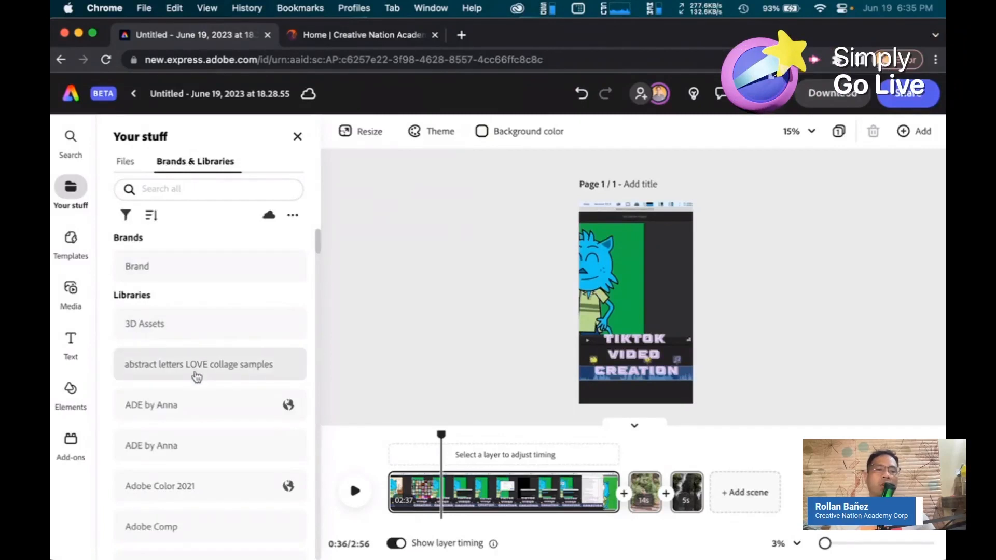
scroll(196, 377, "down", 12)
scroll(196, 377, "down", 5)
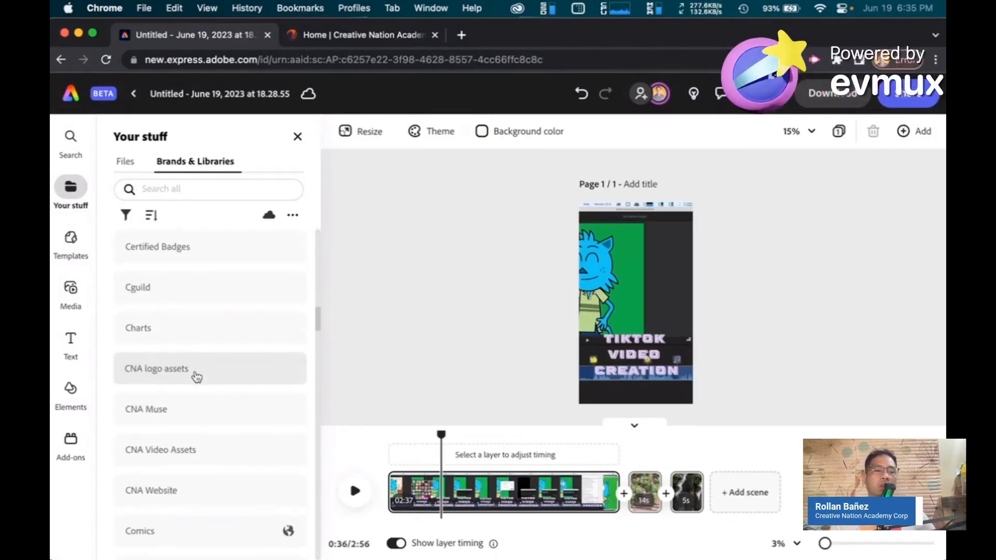
scroll(196, 377, "up", 12)
scroll(196, 377, "up", 4)
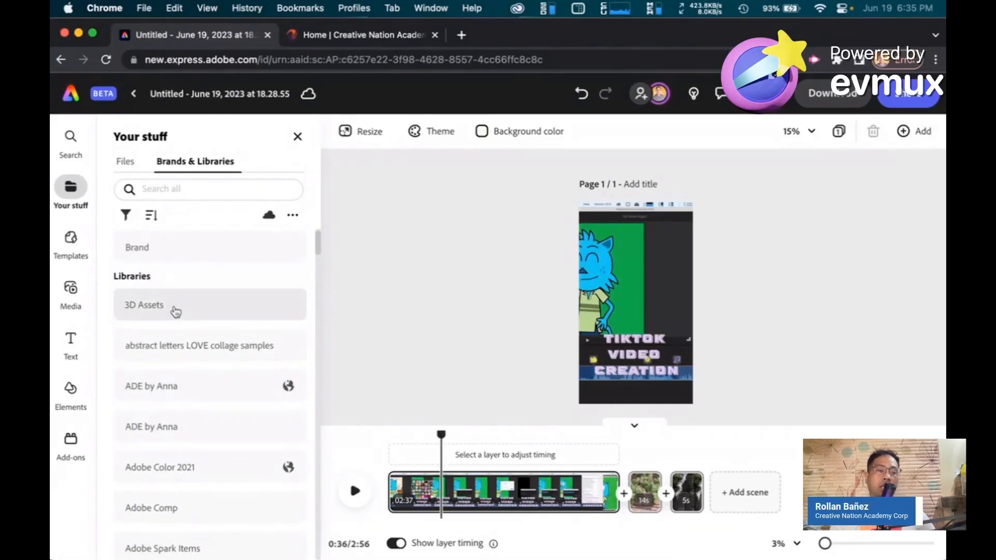
scroll(161, 278, "up", 1)
left_click(159, 275)
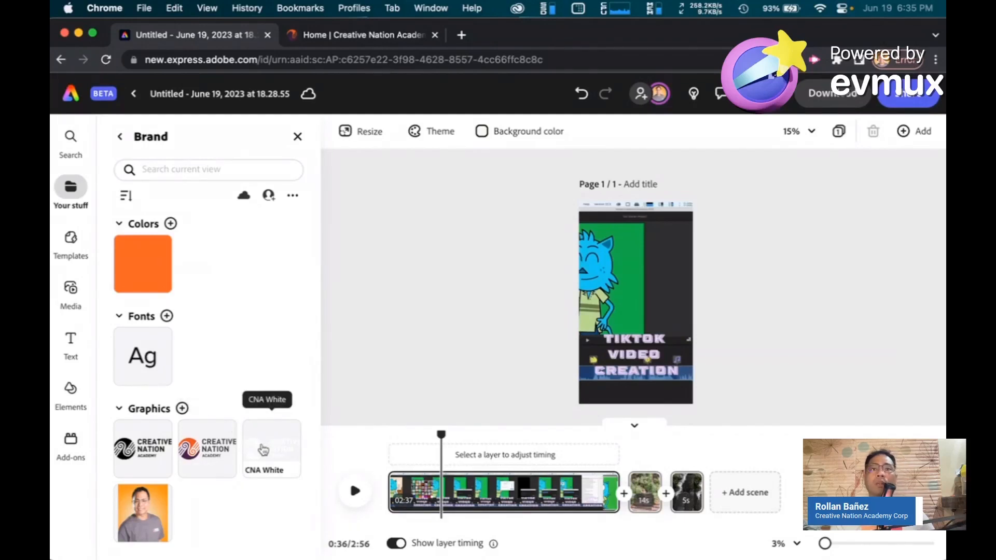
left_click(263, 449)
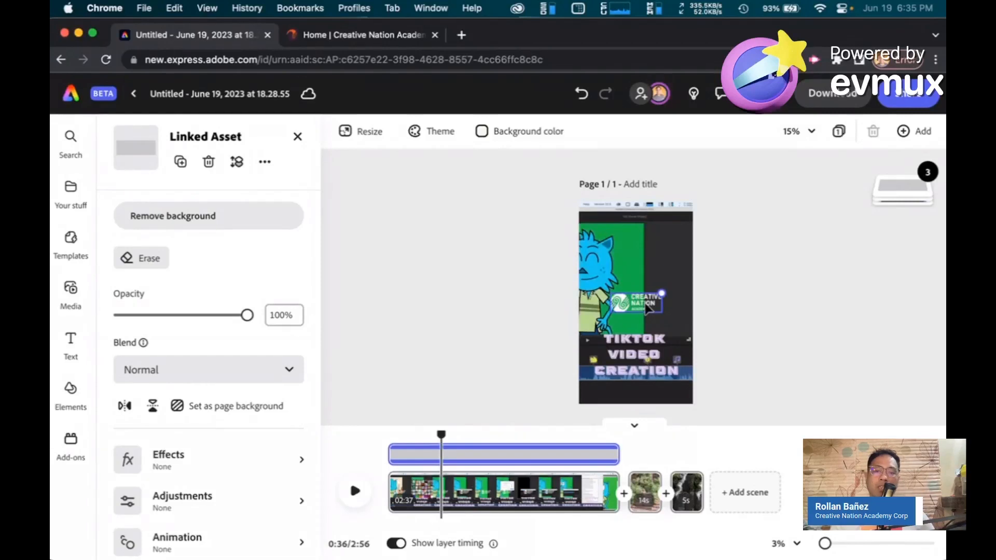
left_click_drag(647, 308, 669, 231)
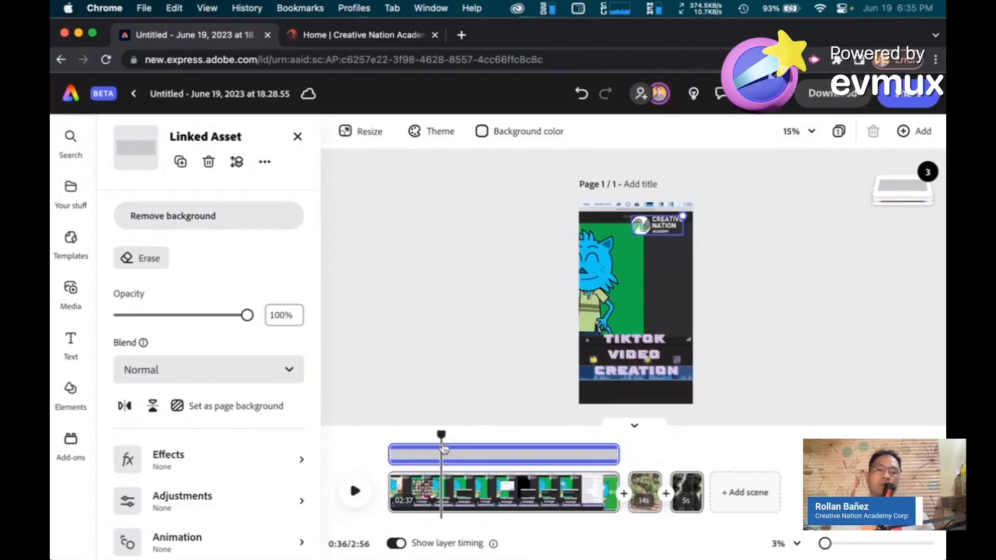
Add the CNA White logo to the woodland path scene at 2:40 and place it in the frame's upper-right corner
left_click_drag(440, 436, 636, 433)
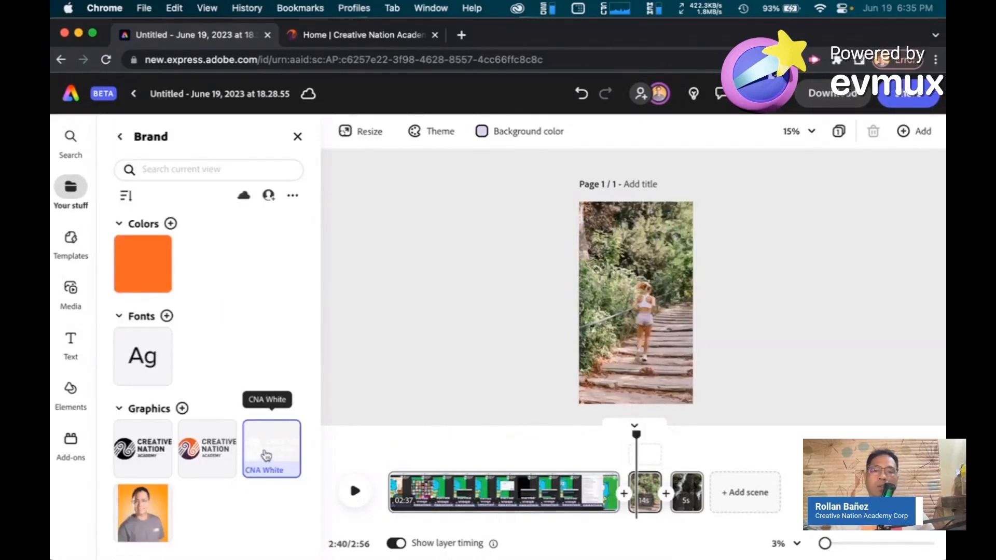
left_click(262, 457)
left_click_drag(645, 297, 663, 222)
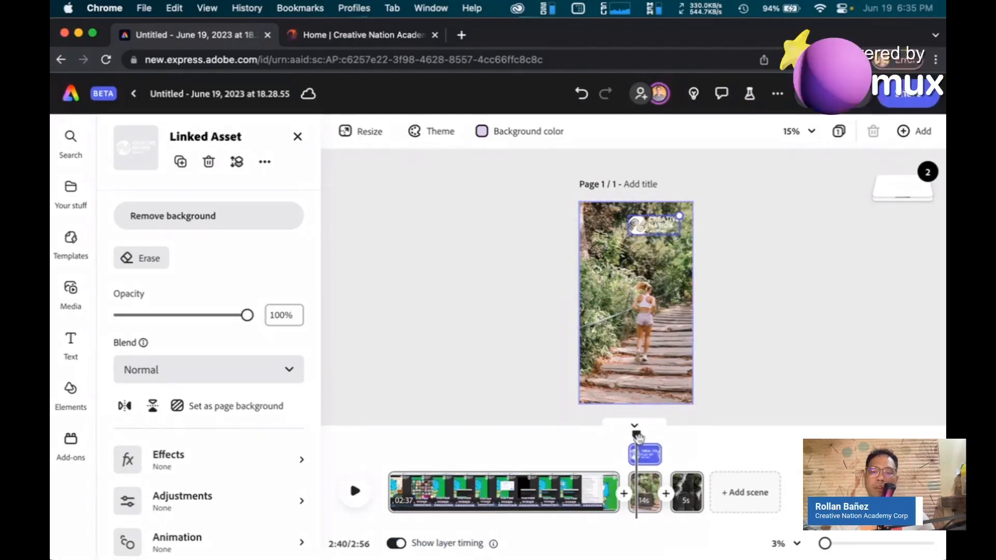
Add the CNA White logo to the waterfall scene at 2:53 and move the playhead to 2:52
left_click_drag(636, 435, 683, 438)
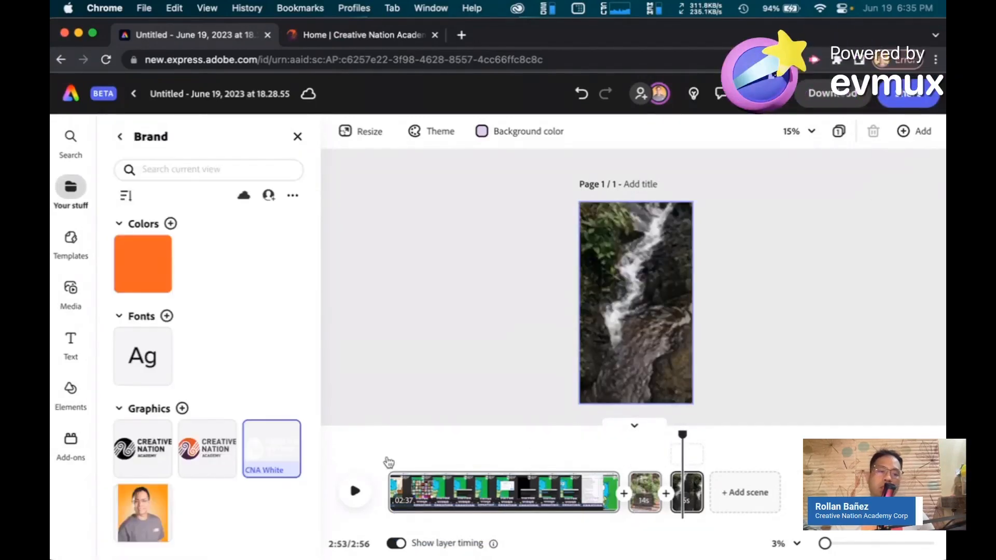
left_click(268, 456)
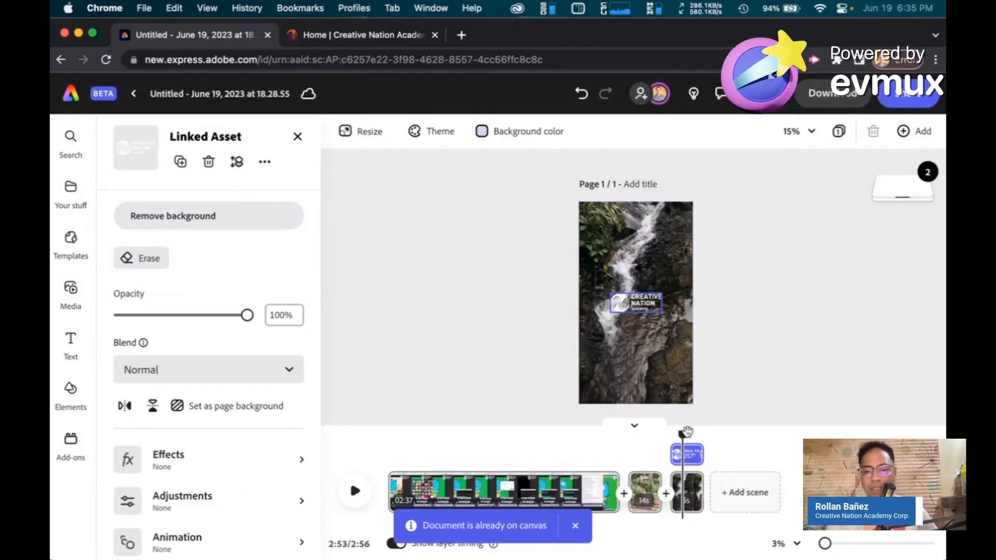
mouse_move(683, 433)
left_mouse_down()
mouse_move(489, 433)
mouse_move(679, 432)
left_mouse_up()
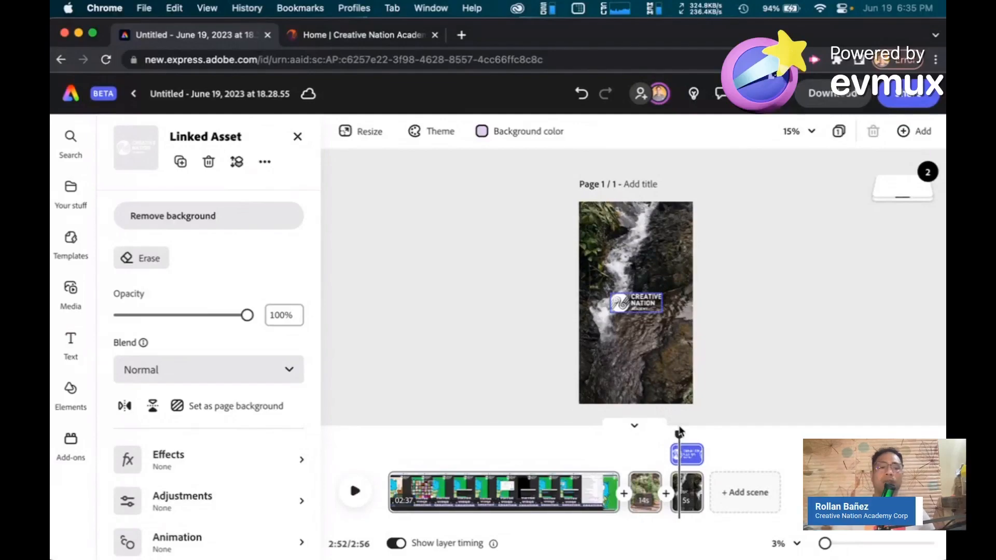